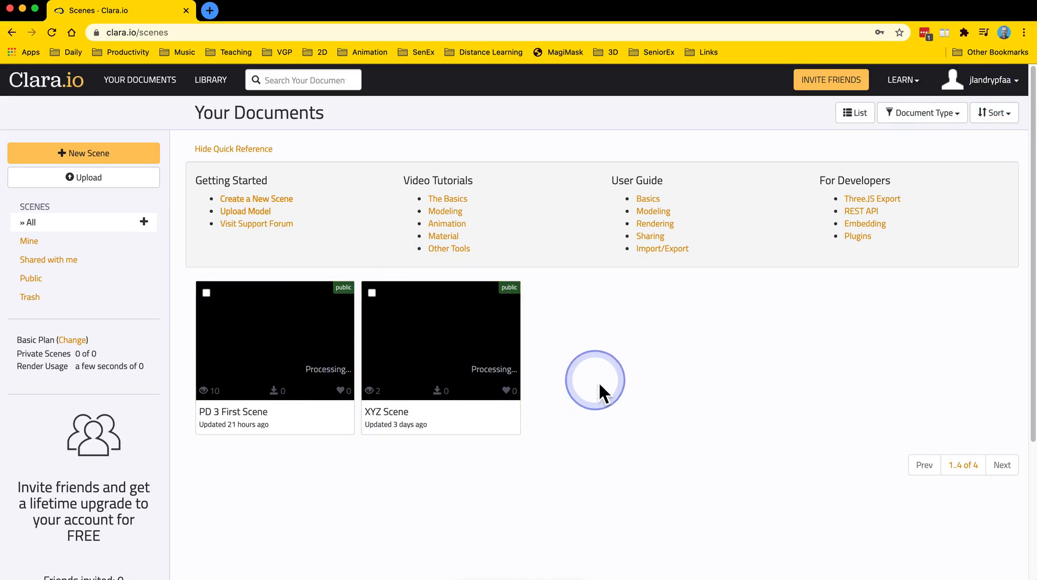
Open the XYZ Scene from Your Documents in the editor.
{"action": "left_click", "coordinate": [424, 346]}
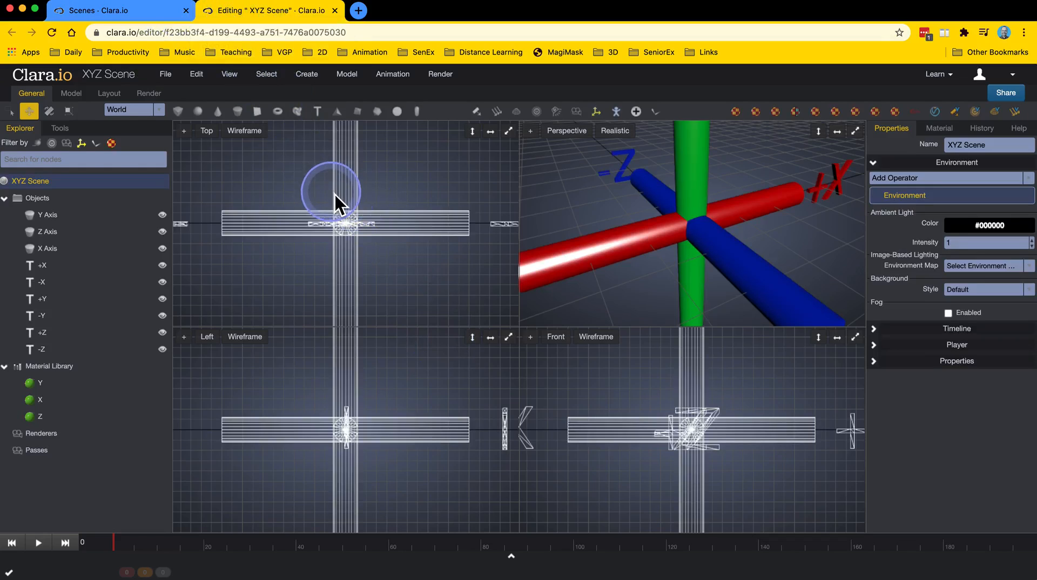
{"action": "left_click", "coordinate": [151, 15]}
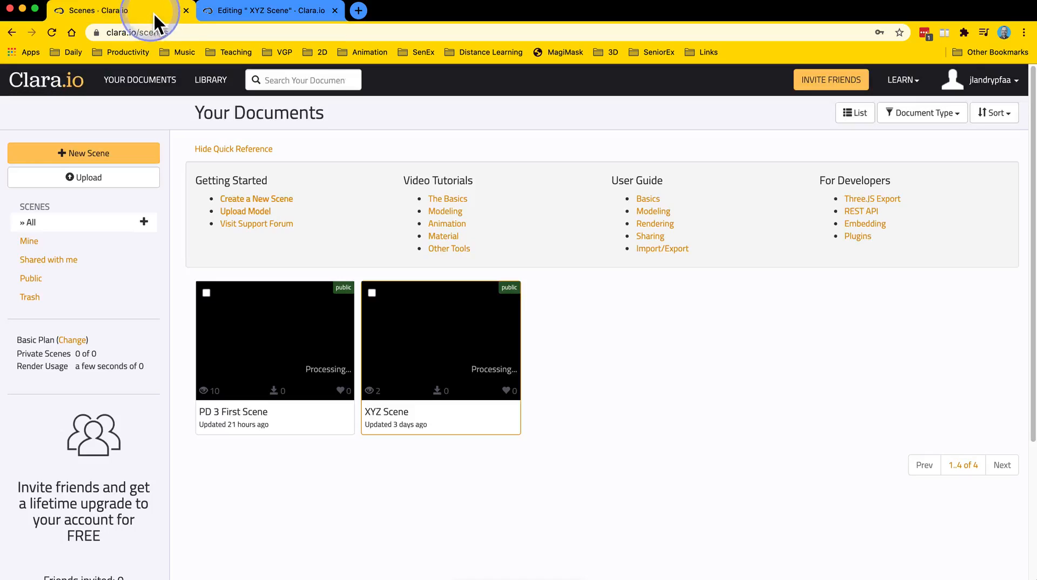
{"action": "left_click", "coordinate": [241, 15]}
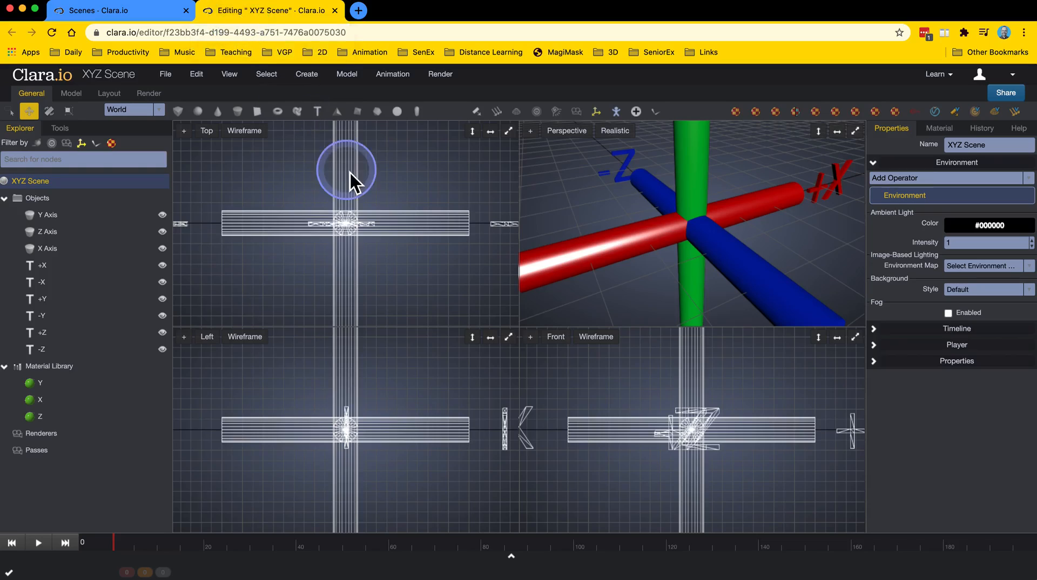
Zoom the Top, Left, Front and Perspective viewports and orbit the Perspective view to examine the axes.
{"action": "scroll", "coordinate": [385, 264], "scroll_direction": "down", "scroll_amount": 3}
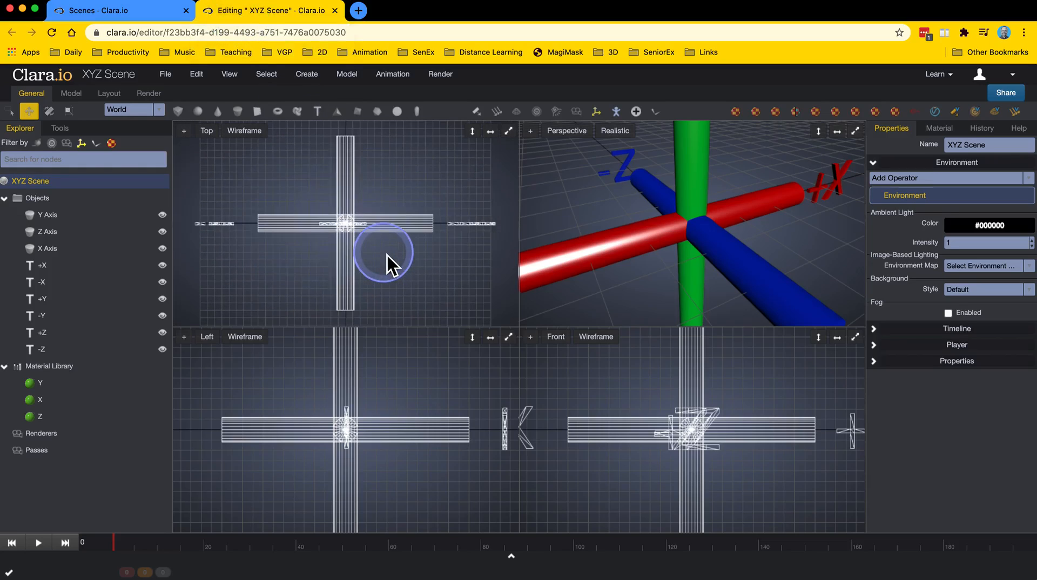
{"action": "scroll", "coordinate": [375, 418], "scroll_direction": "down", "scroll_amount": 5}
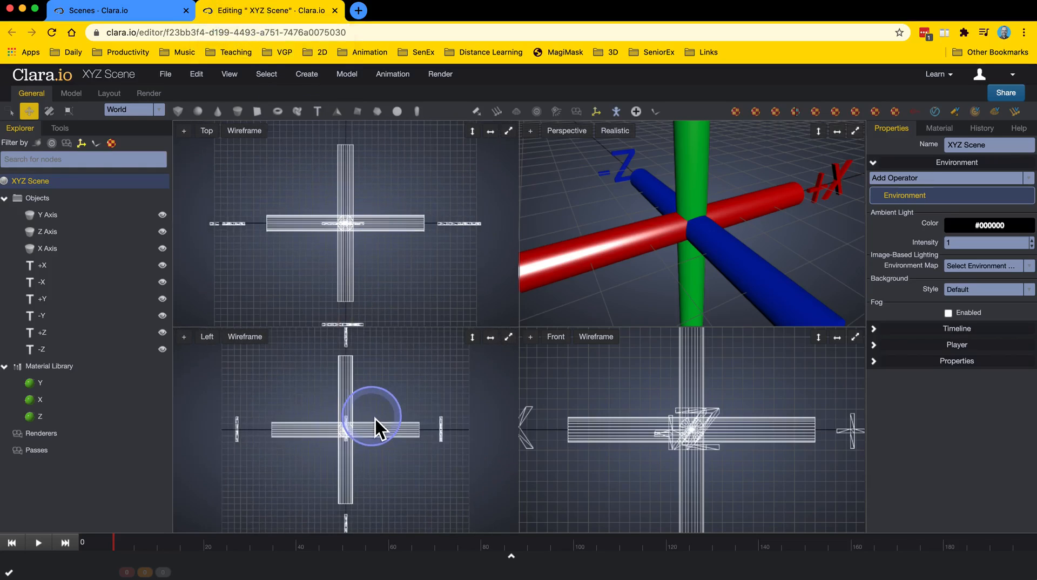
{"action": "scroll", "coordinate": [624, 413], "scroll_direction": "down", "scroll_amount": 5}
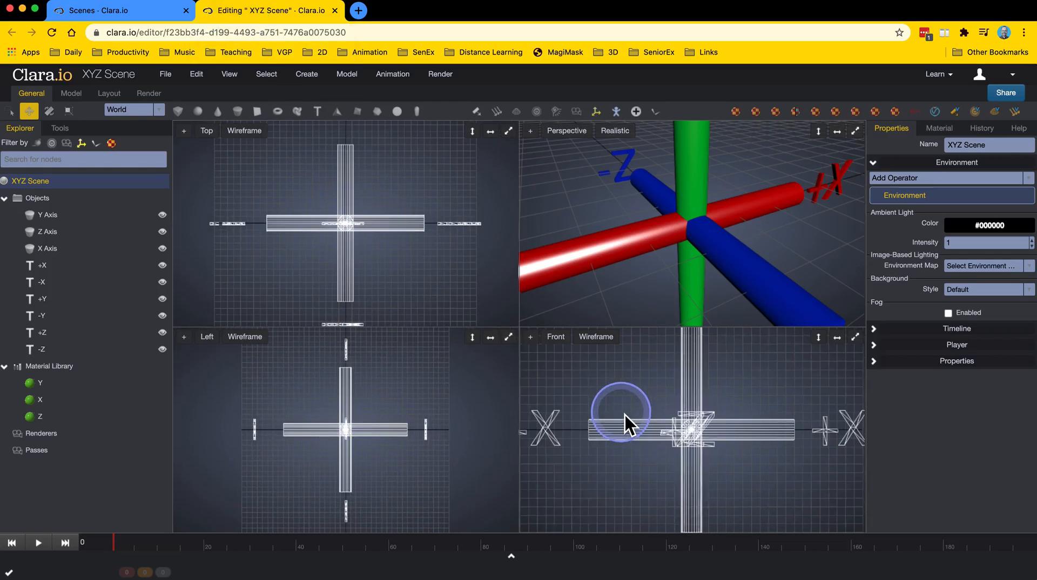
{"action": "scroll", "coordinate": [624, 412], "scroll_direction": "down", "scroll_amount": 3}
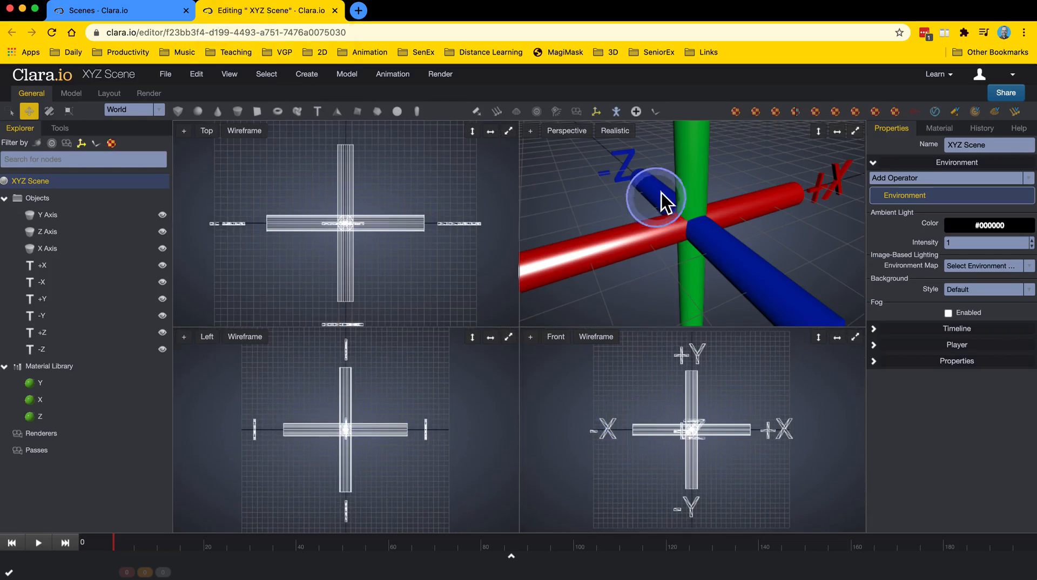
{"action": "scroll", "coordinate": [651, 218], "scroll_direction": "down", "scroll_amount": 3}
{"action": "scroll", "coordinate": [647, 220], "scroll_direction": "down", "scroll_amount": 4}
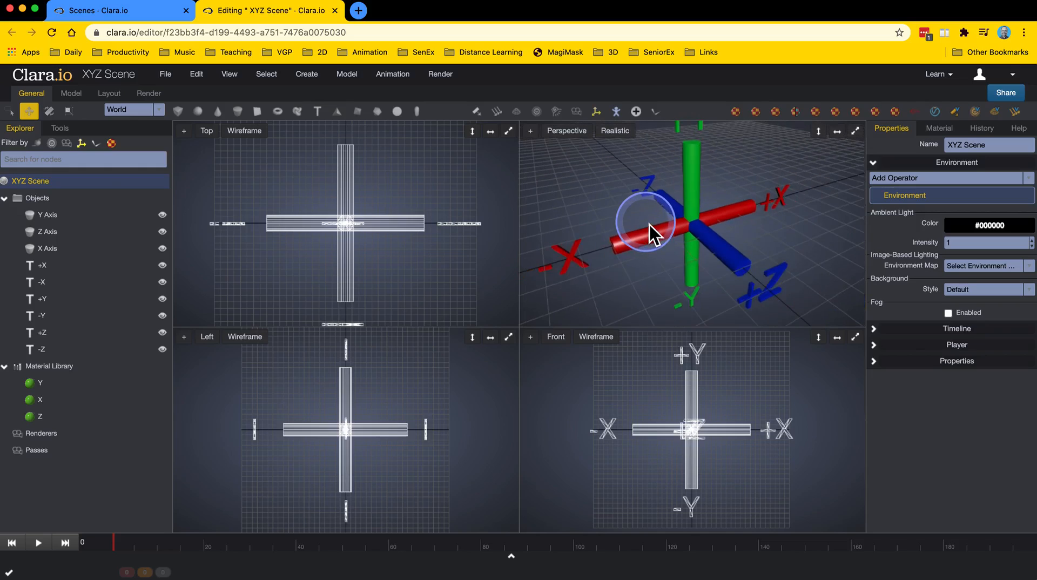
{"action": "scroll", "coordinate": [655, 245], "scroll_direction": "down", "scroll_amount": 1}
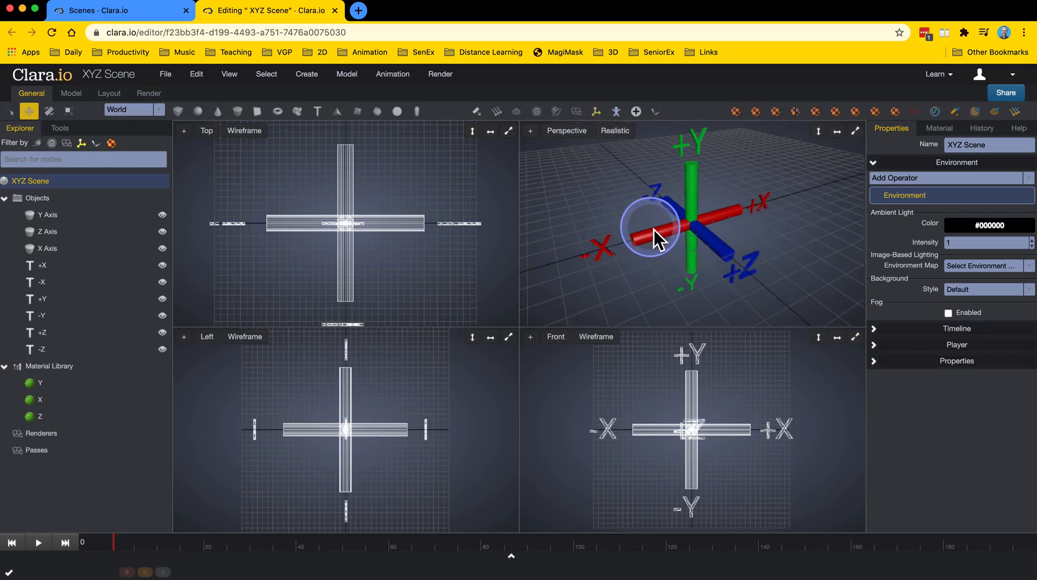
{"action": "middle_click_drag", "start_coordinate": [676, 233], "coordinate": [654, 252]}
{"action": "scroll", "coordinate": [655, 253], "scroll_direction": "down", "scroll_amount": 2}
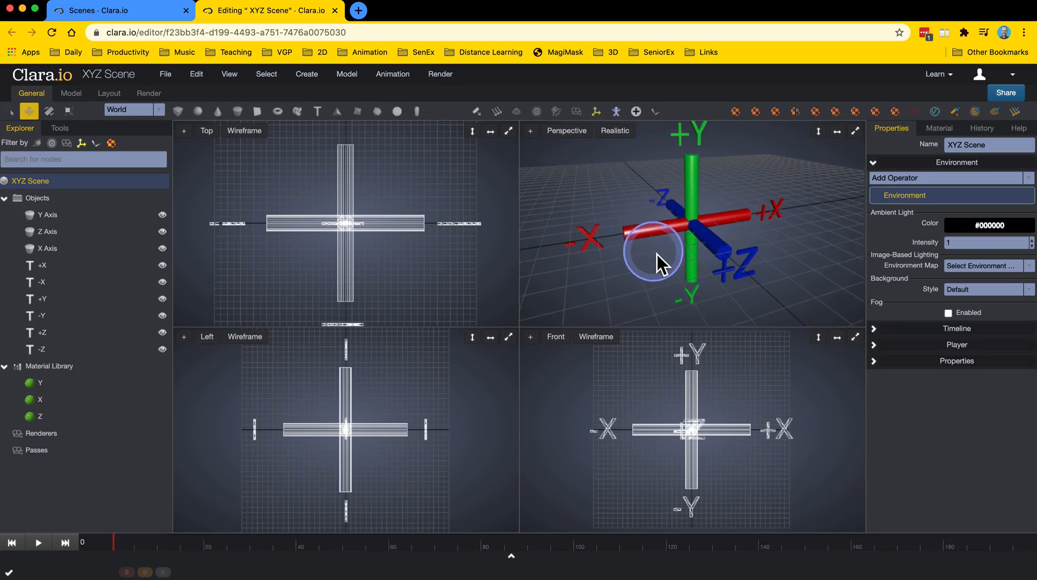
Select the X Axis cylinder and orbit around it in the Perspective viewport.
{"action": "left_click", "coordinate": [719, 223]}
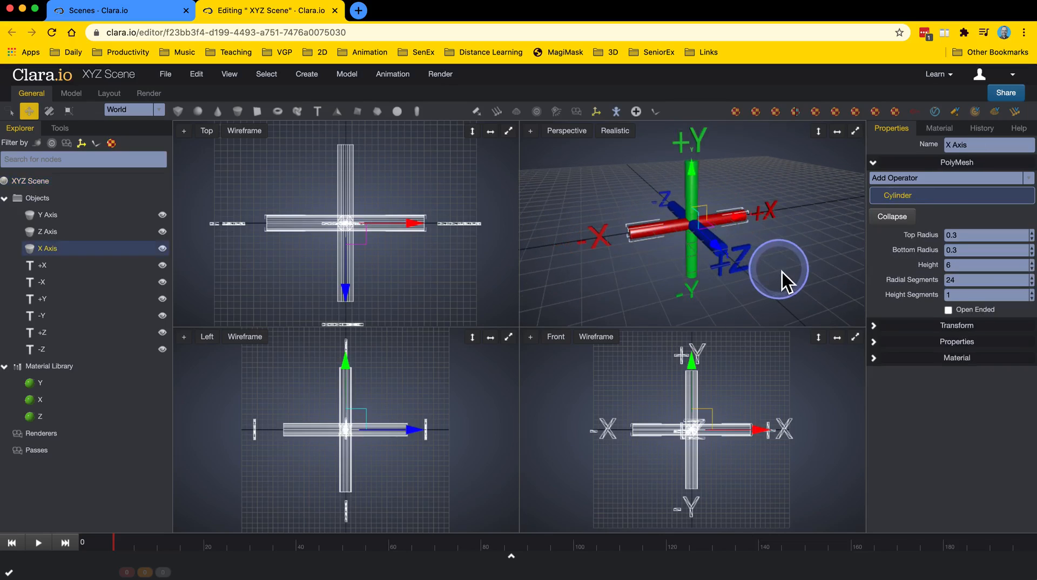
{"action": "scroll", "coordinate": [782, 272], "scroll_direction": "up", "scroll_amount": 3}
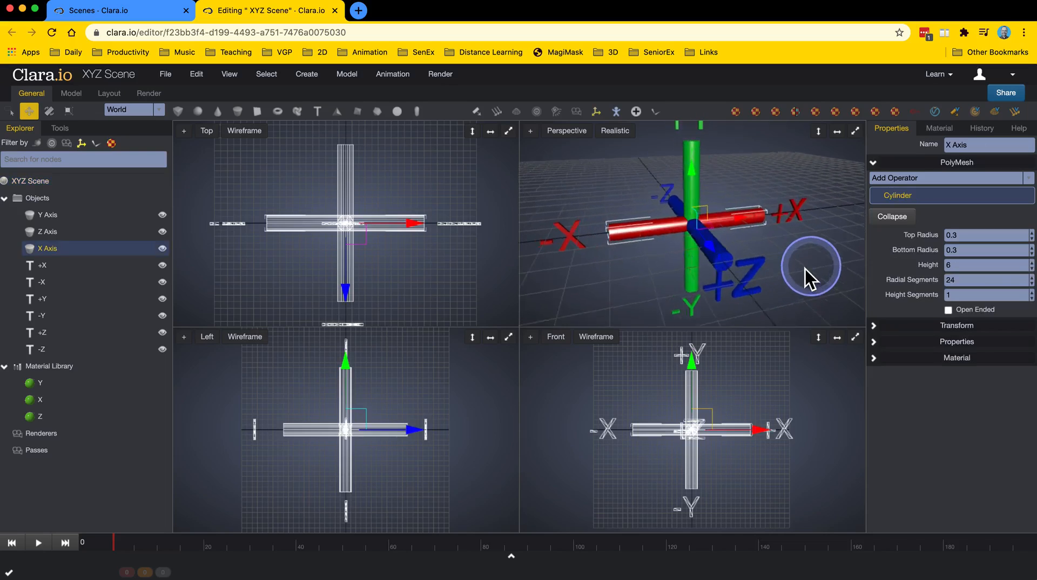
{"action": "middle_click_drag", "start_coordinate": [808, 280], "coordinate": [770, 281]}
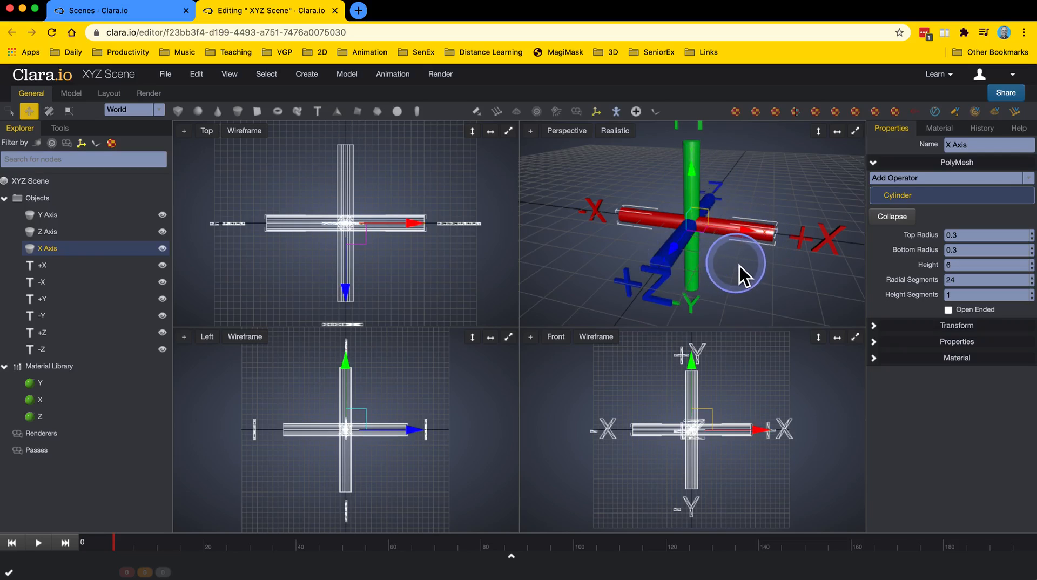
{"action": "right_click_drag", "start_coordinate": [738, 263], "coordinate": [825, 263]}
{"action": "scroll", "coordinate": [729, 272], "scroll_direction": "down", "scroll_amount": 2}
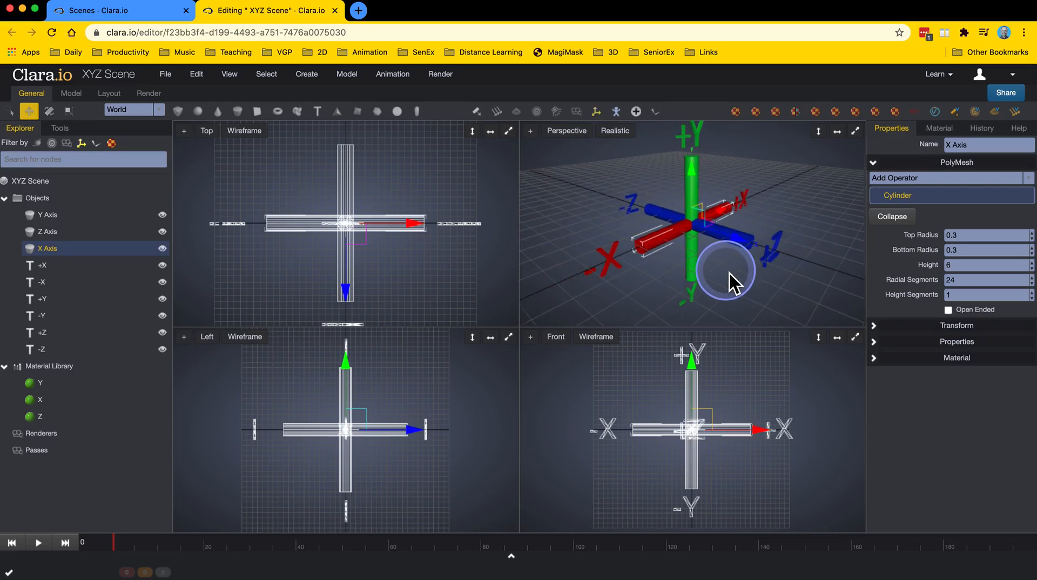
{"action": "right_click_drag", "start_coordinate": [729, 273], "coordinate": [691, 272]}
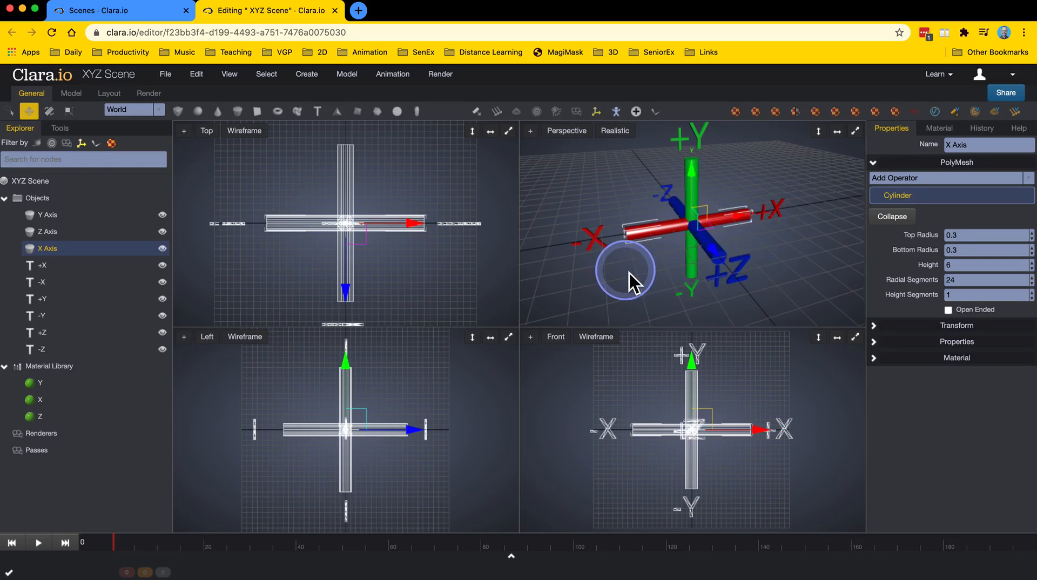
{"action": "right_click_drag", "start_coordinate": [632, 270], "coordinate": [670, 259]}
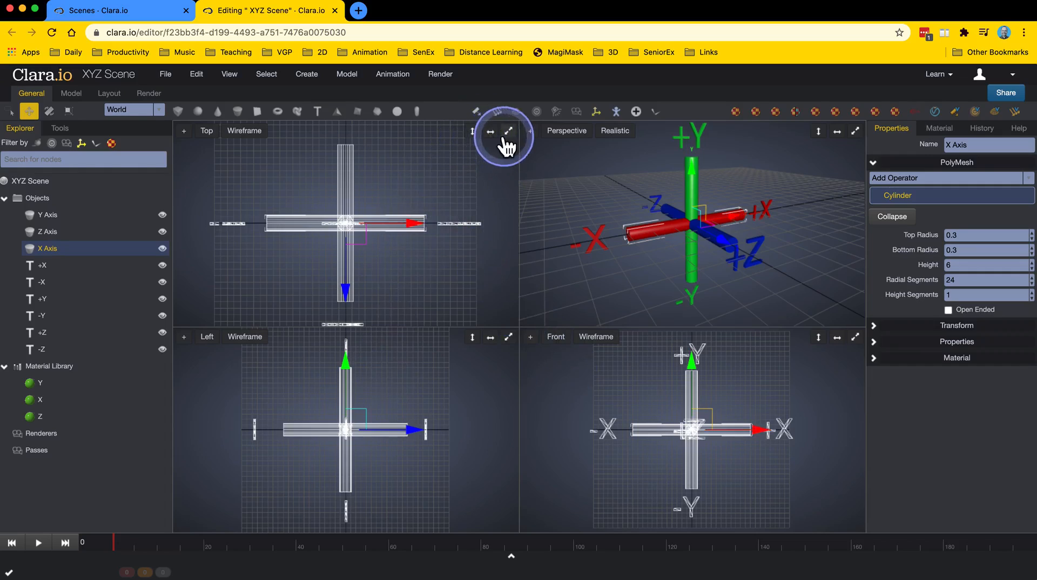
Expand the Top and Perspective viewports to full height or width and restore the four-view layout.
{"action": "left_click", "coordinate": [473, 135]}
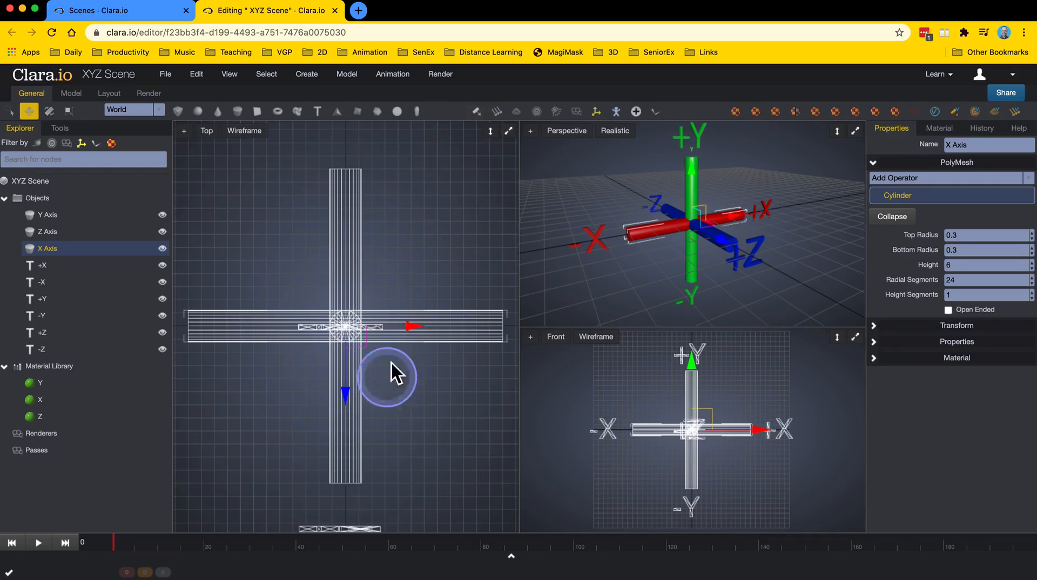
{"action": "left_click", "coordinate": [490, 134]}
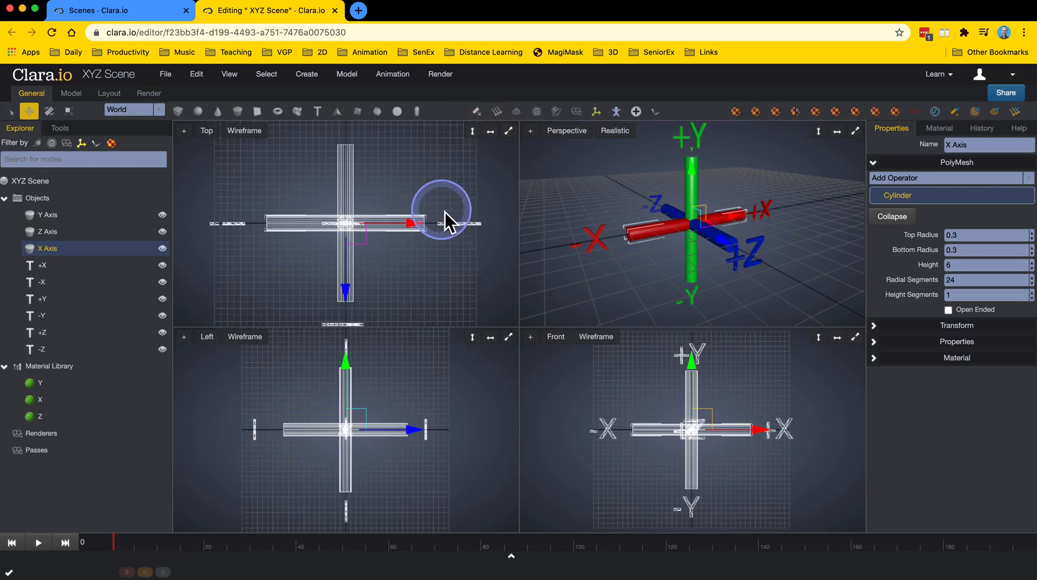
{"action": "left_click", "coordinate": [491, 134]}
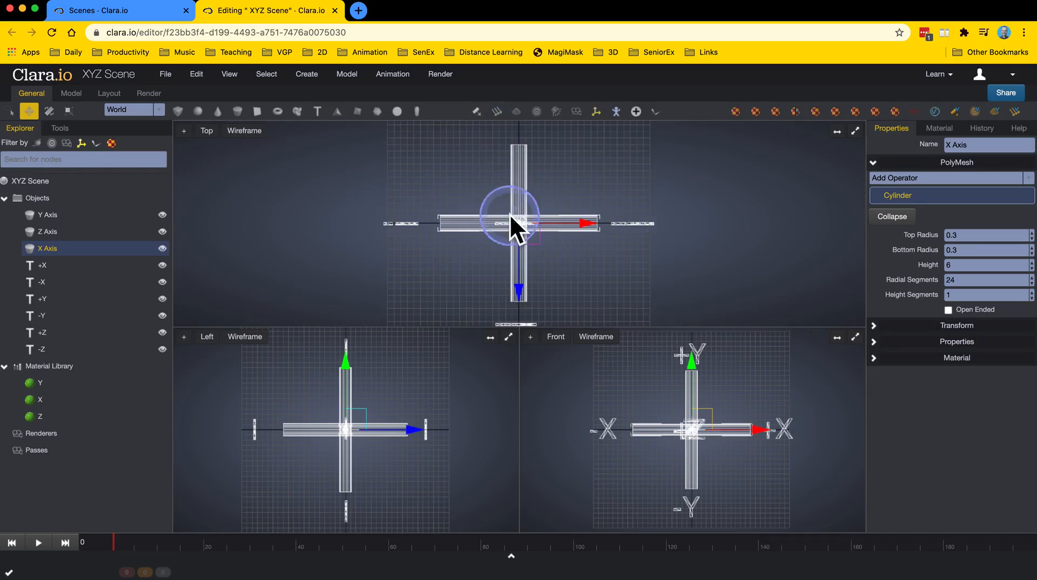
{"action": "left_click", "coordinate": [837, 133]}
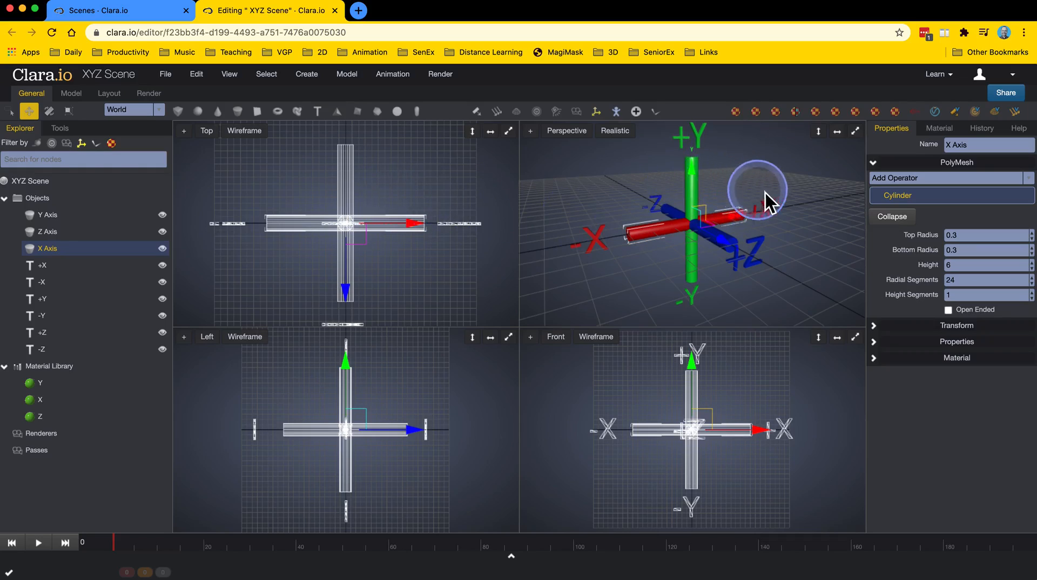
{"action": "left_click", "coordinate": [837, 132]}
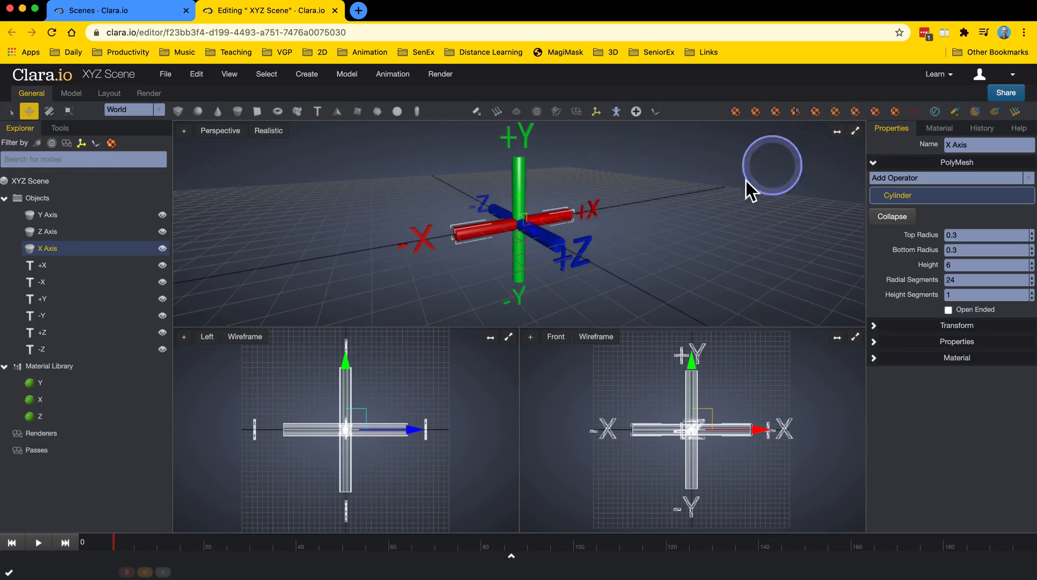
{"action": "mouse_move", "coordinate": [608, 235]}
{"action": "right_mouse_down"}
{"action": "mouse_move", "coordinate": [503, 236]}
{"action": "mouse_move", "coordinate": [646, 238]}
{"action": "mouse_move", "coordinate": [607, 240]}
{"action": "right_mouse_up"}
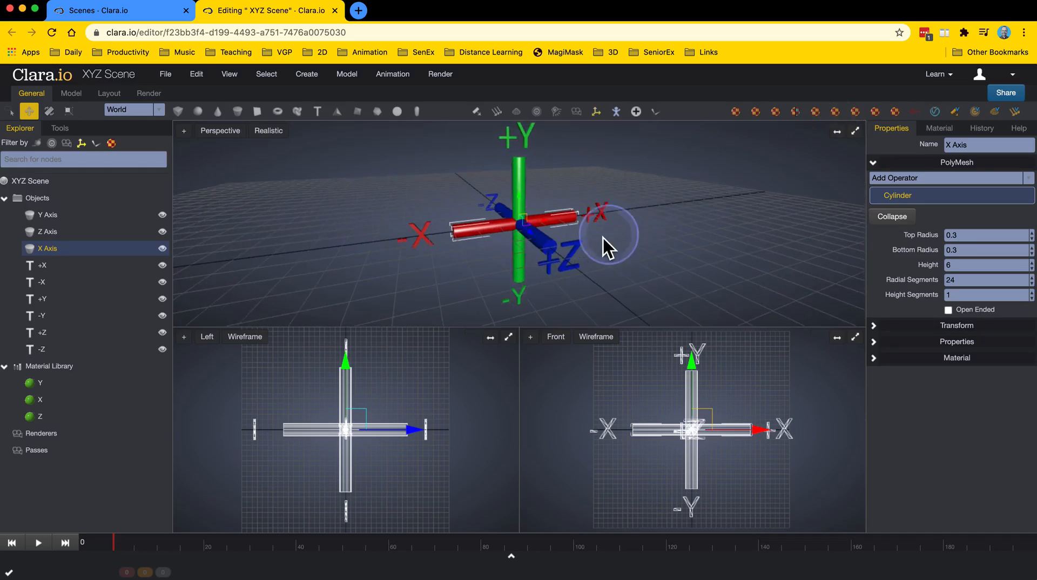
{"action": "left_click", "coordinate": [837, 132]}
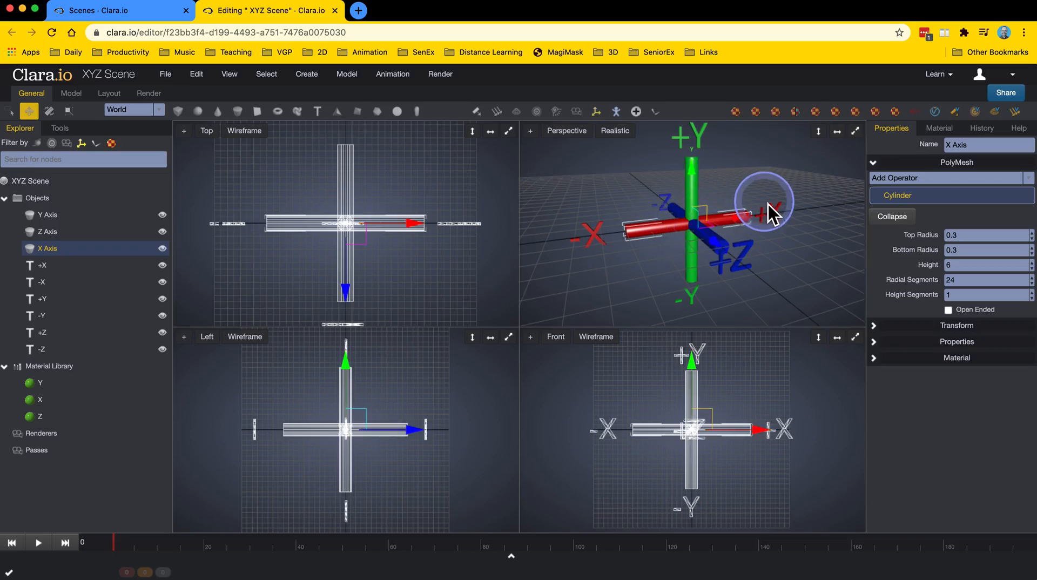
Maximize the Perspective viewport, orbit around the axes, and restore the four-view layout.
{"action": "left_click", "coordinate": [856, 132]}
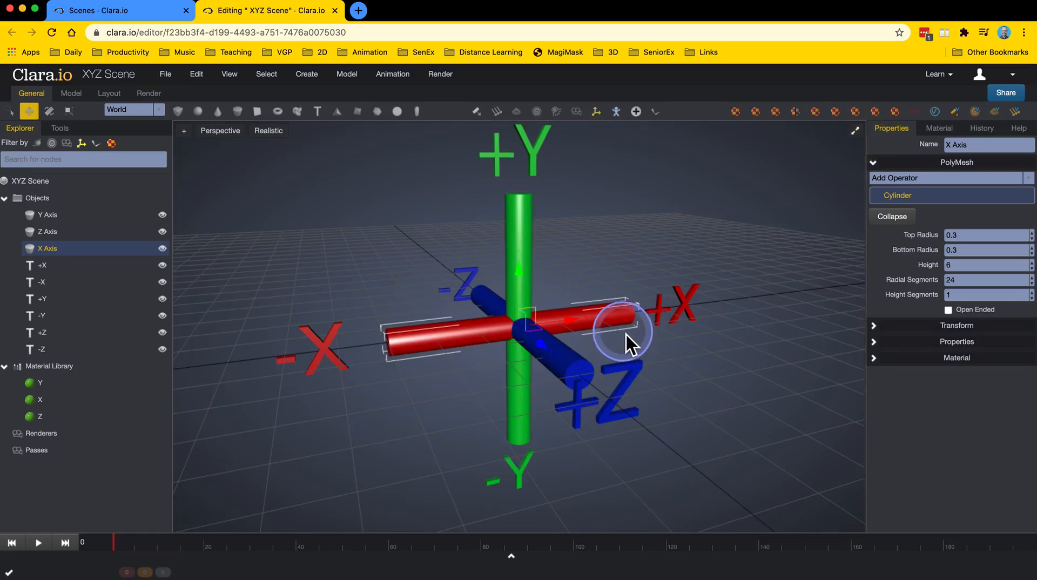
{"action": "left_click_drag", "start_coordinate": [622, 333], "coordinate": [655, 345]}
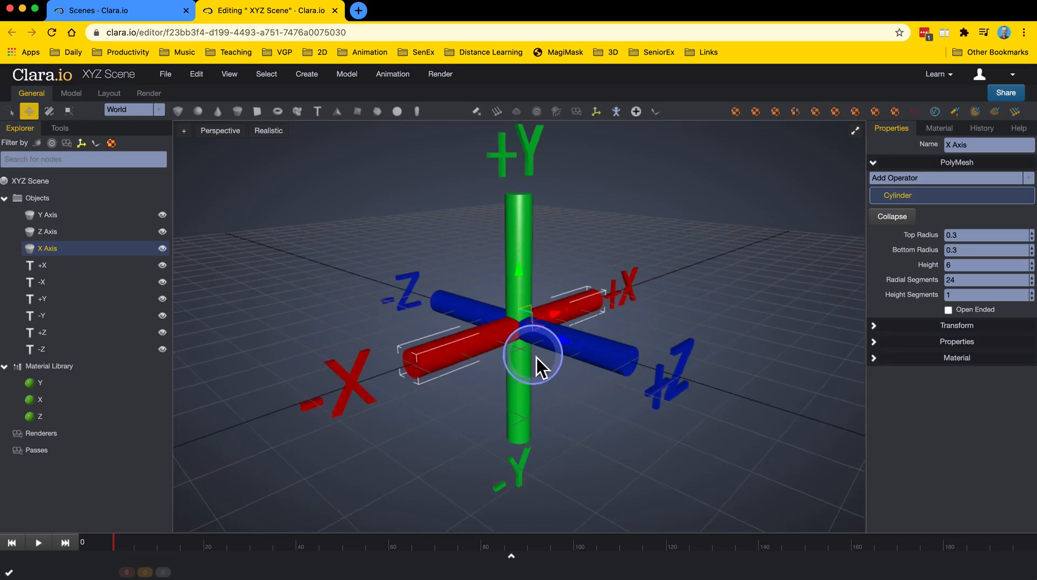
{"action": "left_click_drag", "start_coordinate": [536, 355], "coordinate": [598, 384]}
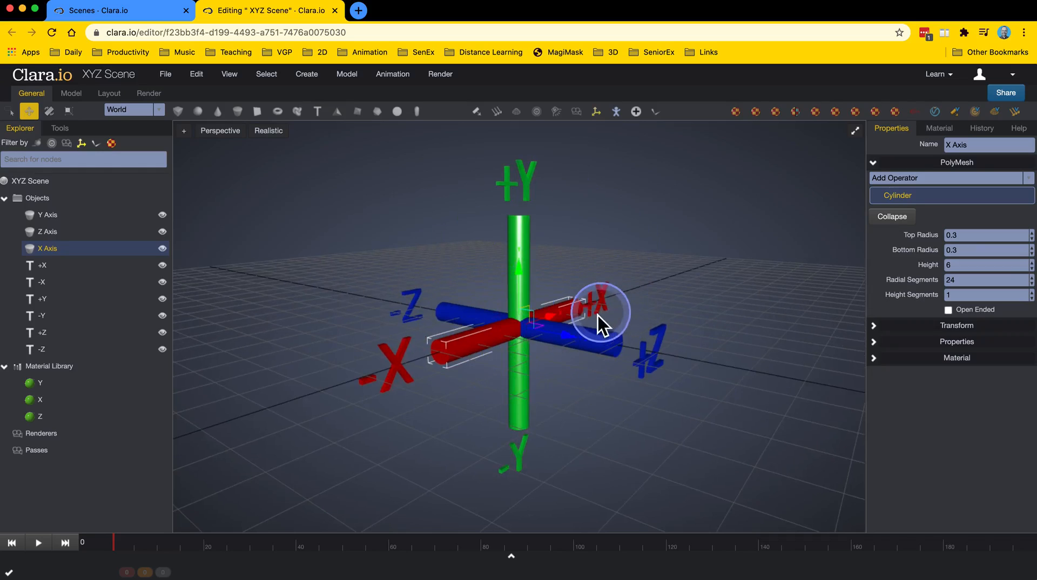
{"action": "left_click_drag", "start_coordinate": [598, 315], "coordinate": [581, 315]}
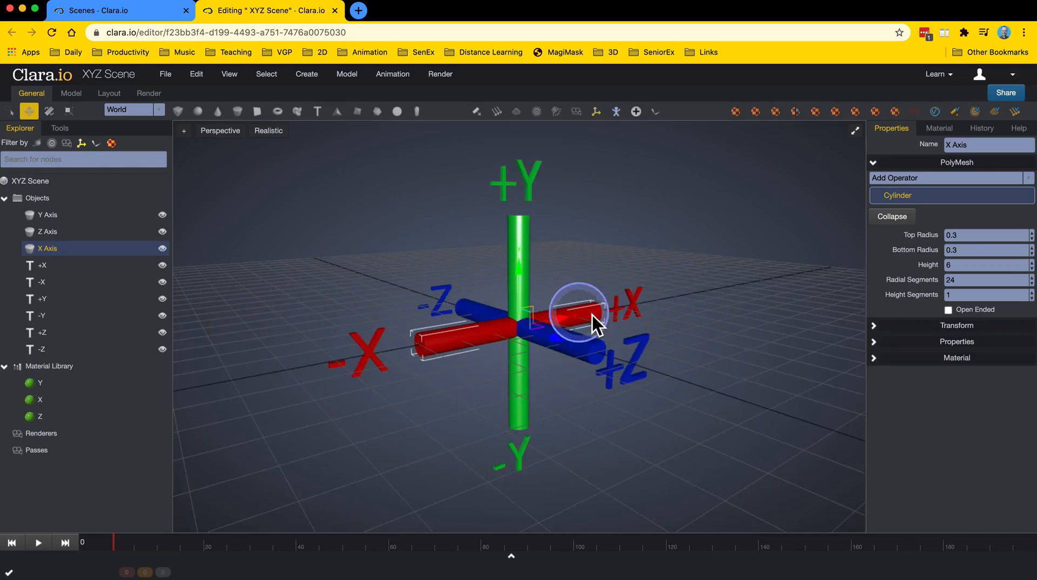
{"action": "left_click", "coordinate": [855, 130]}
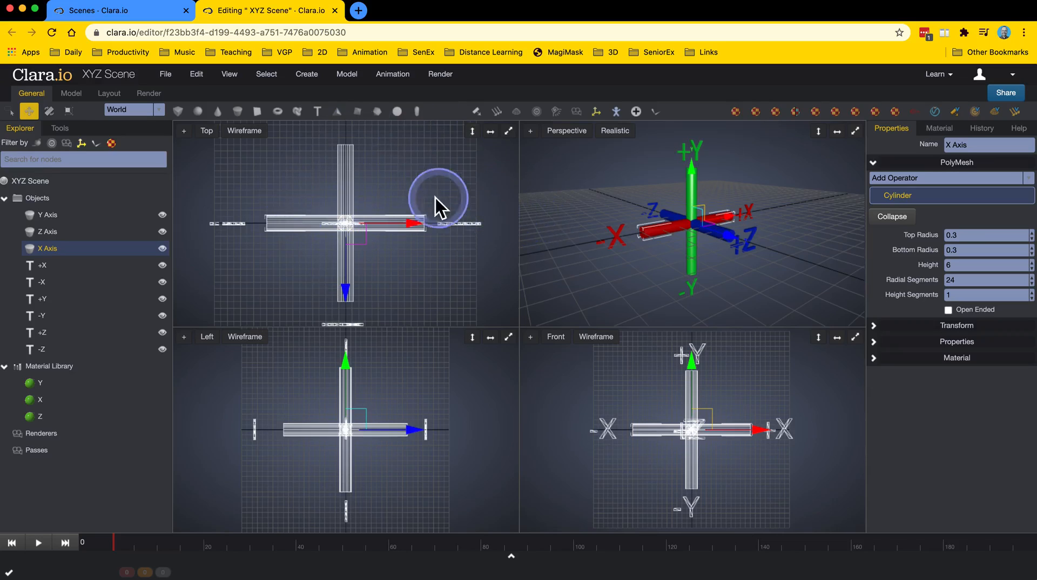
Close the editor and the extra tab, returning to the Your Documents scene list.
{"action": "left_click", "coordinate": [152, 12]}
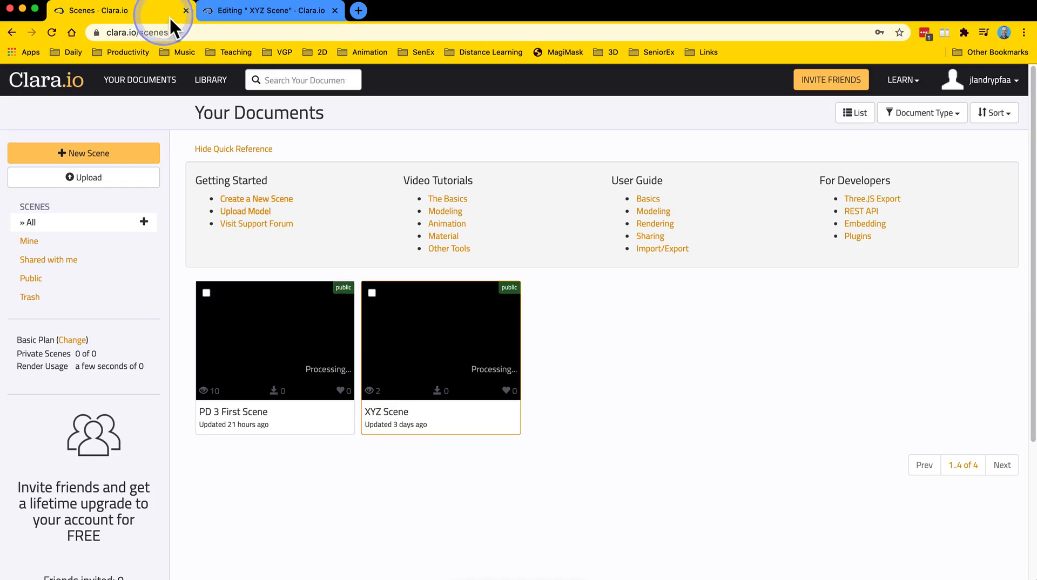
{"action": "left_click", "coordinate": [187, 11]}
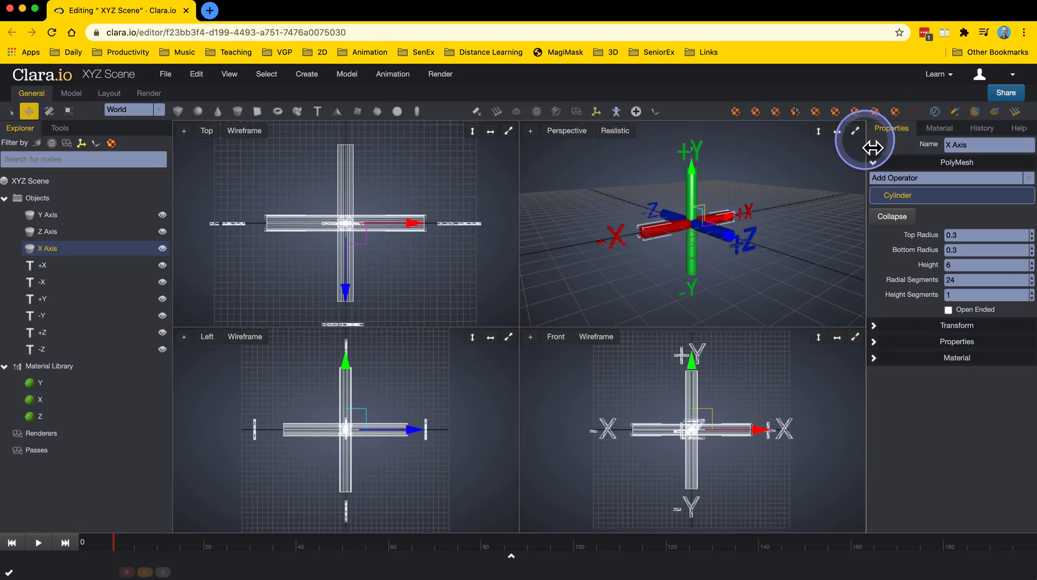
{"action": "left_click", "coordinate": [1014, 79]}
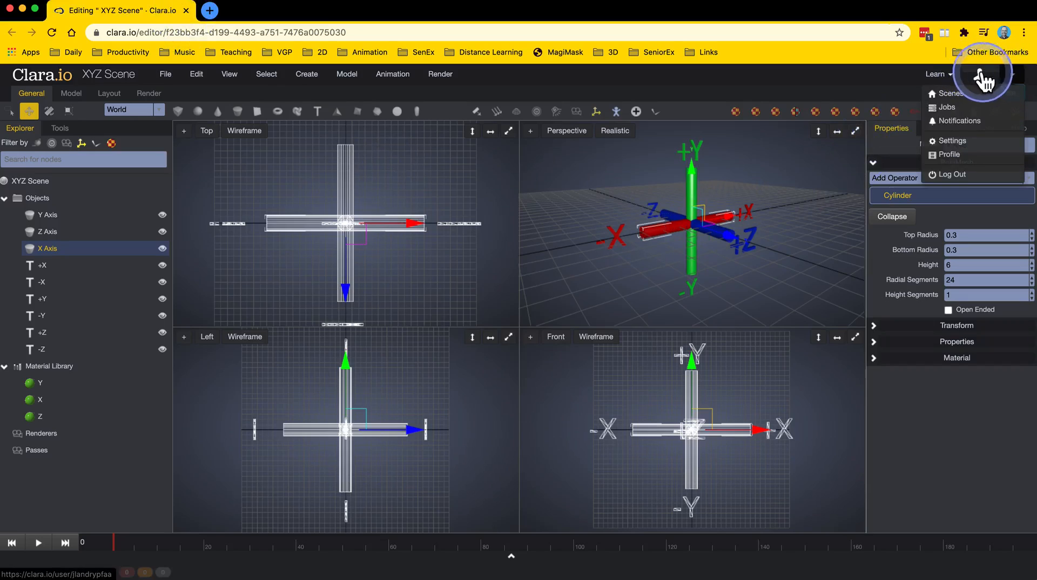
{"action": "left_click", "coordinate": [955, 97]}
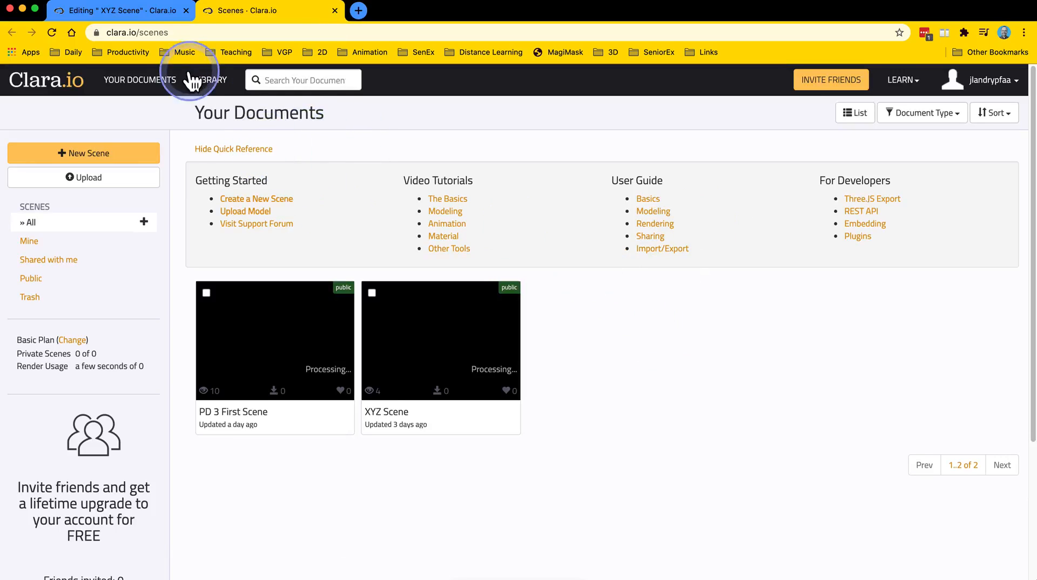
{"action": "left_click", "coordinate": [156, 13]}
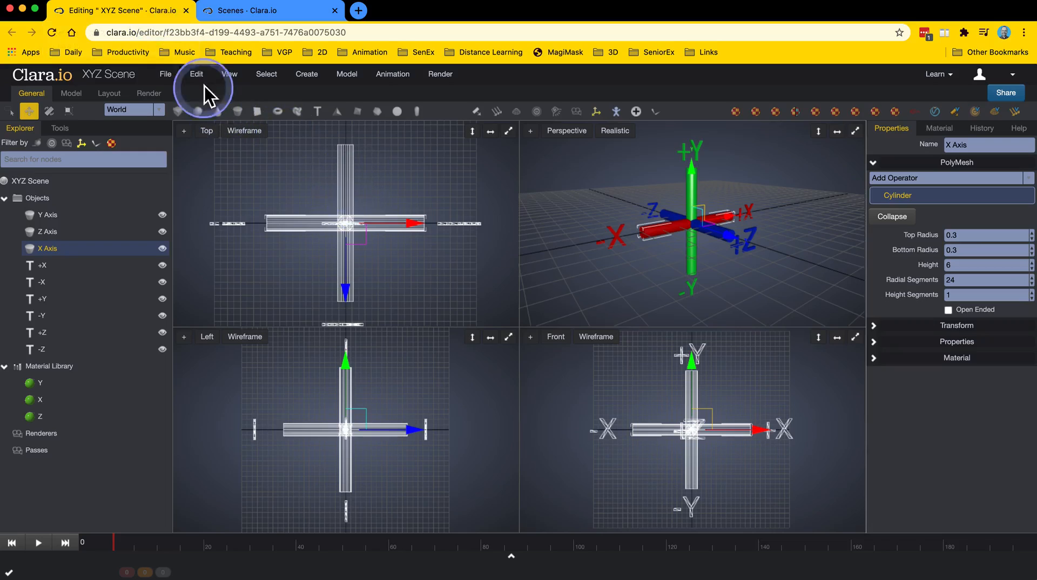
{"action": "left_click", "coordinate": [186, 11]}
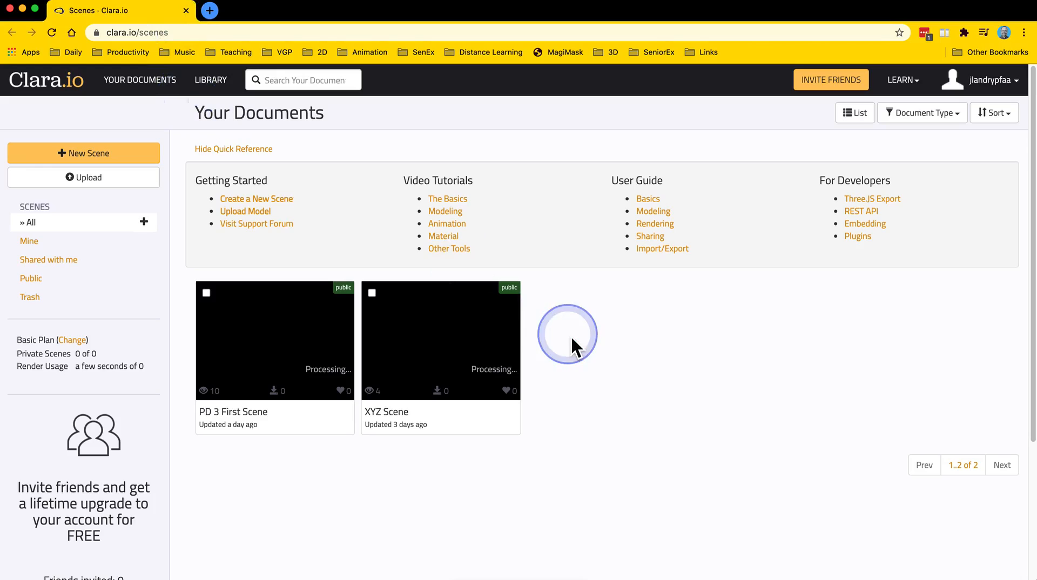
Create a new empty scene named "3D object Manipulate" with the default renderer and access settings.
{"action": "left_click", "coordinate": [128, 157]}
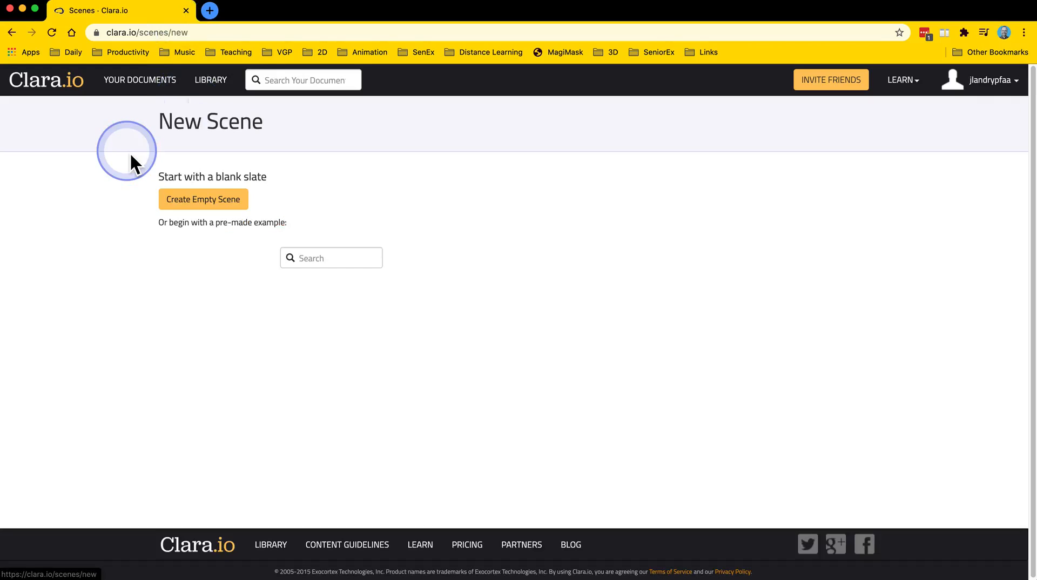
{"action": "left_click", "coordinate": [196, 203]}
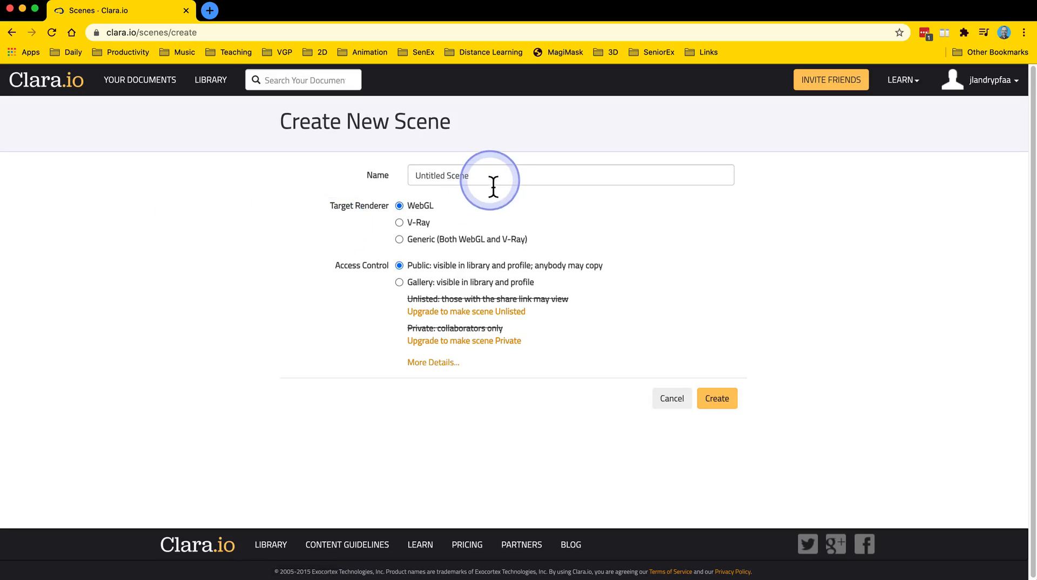
{"action": "left_click_drag", "start_coordinate": [493, 187], "coordinate": [359, 175]}
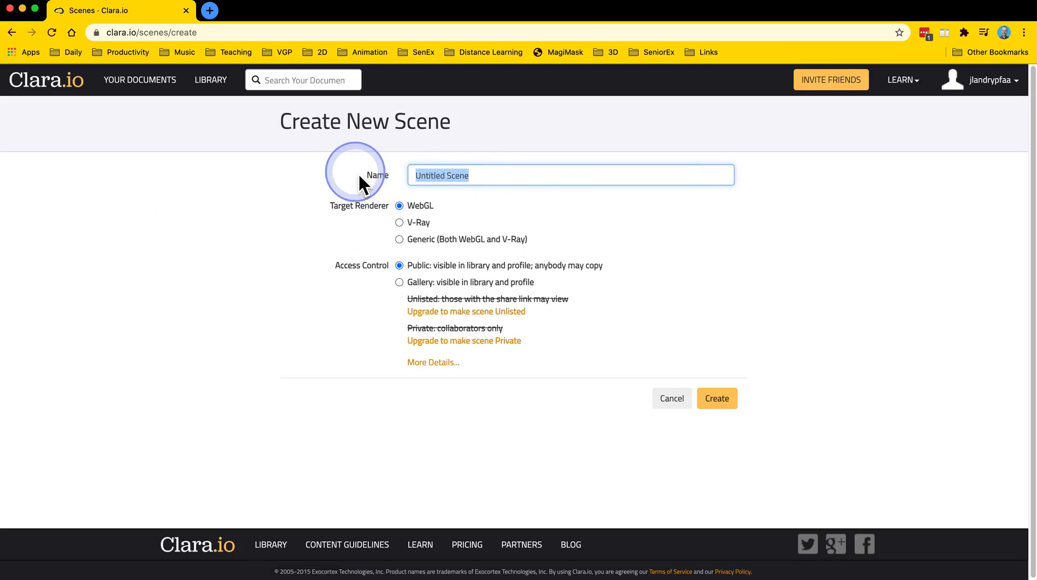
{"action": "type", "text": "3D "}
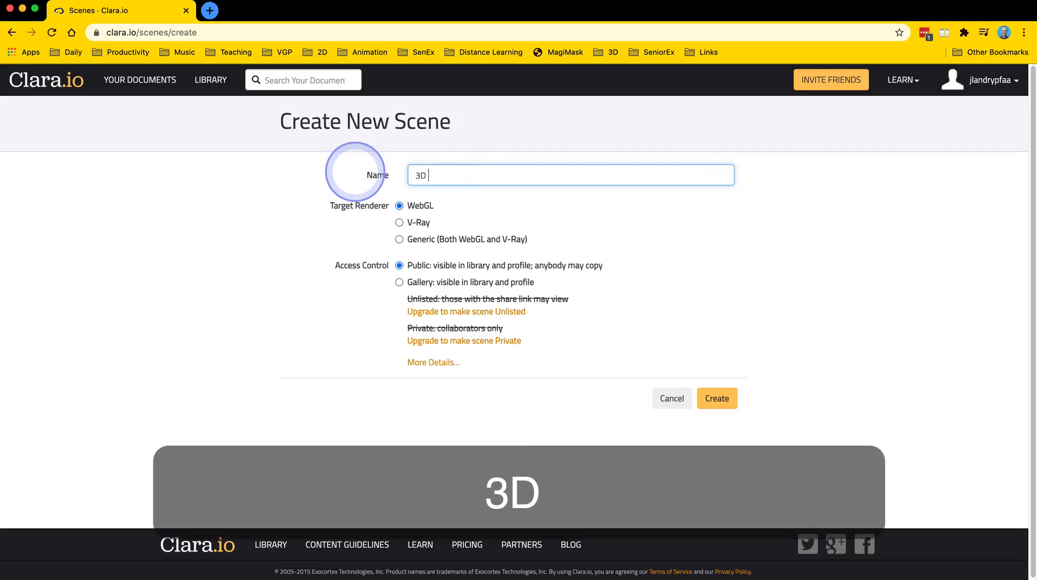
{"action": "type", "text": "object M"}
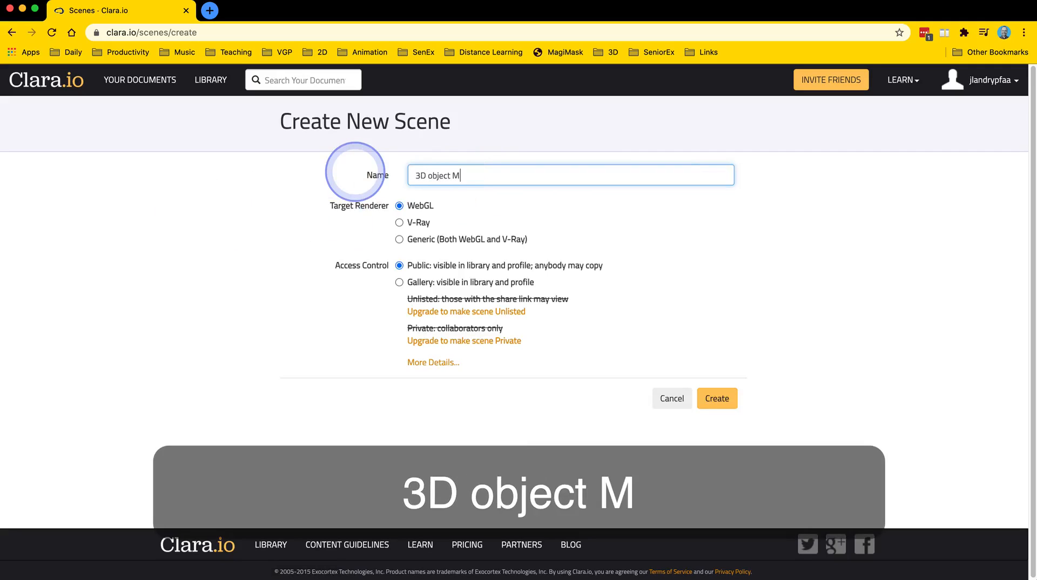
{"action": "type", "text": "anipul"}
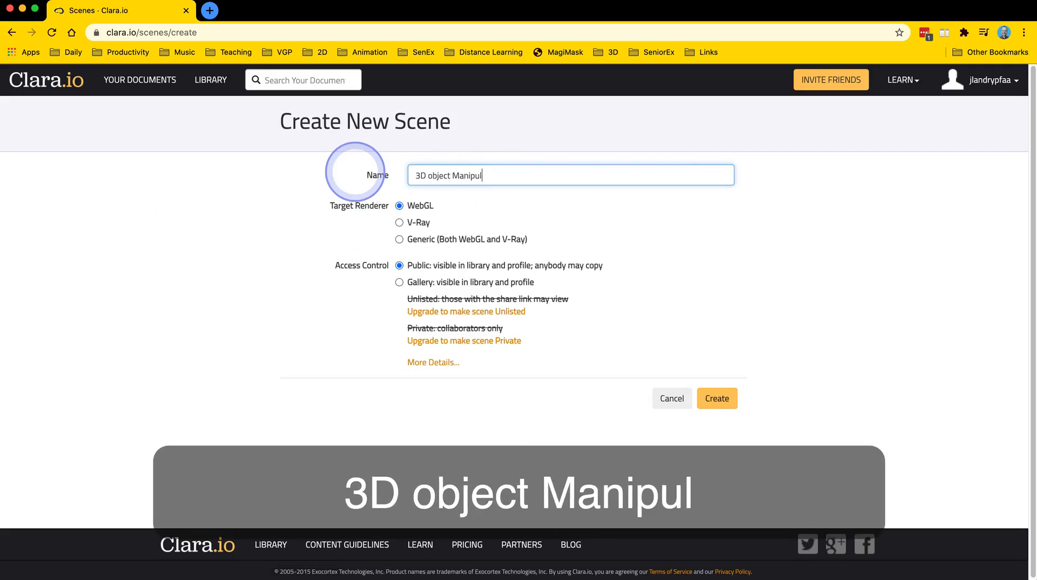
{"action": "type", "text": "ate"}
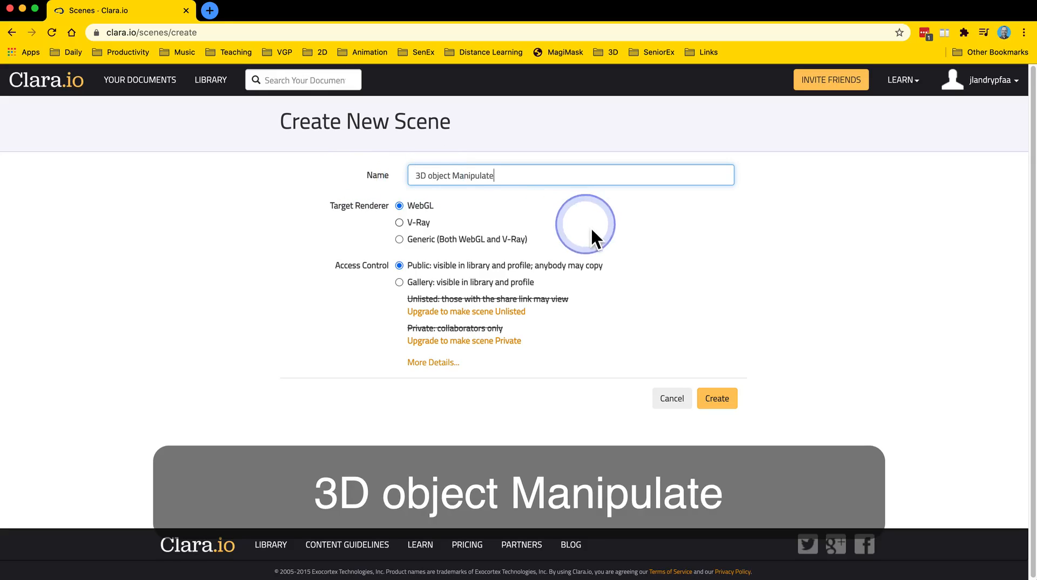
{"action": "left_click", "coordinate": [717, 404]}
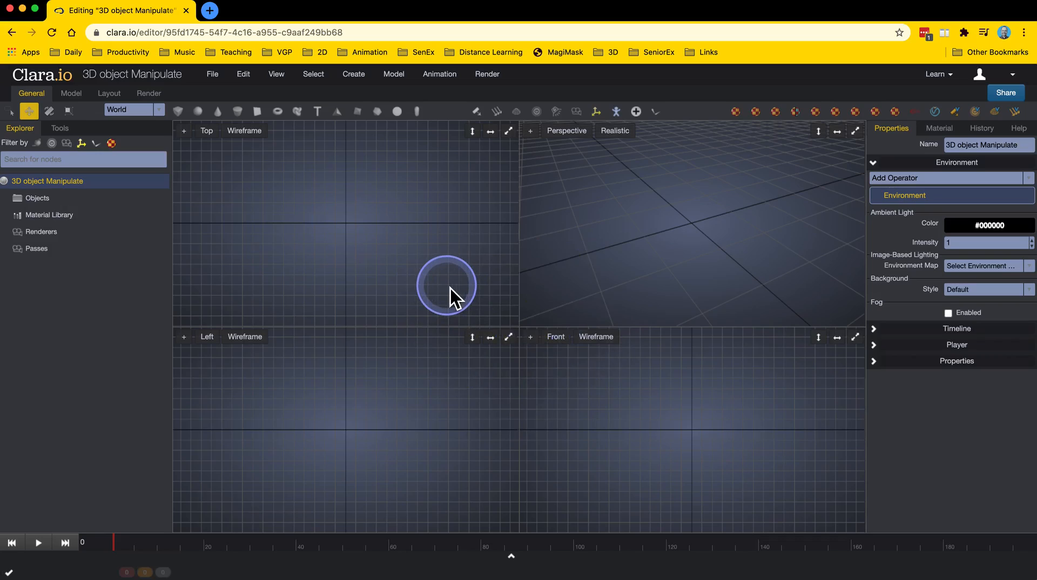
Add a box primitive to the scene and frame it in all viewports.
{"action": "left_click", "coordinate": [180, 112]}
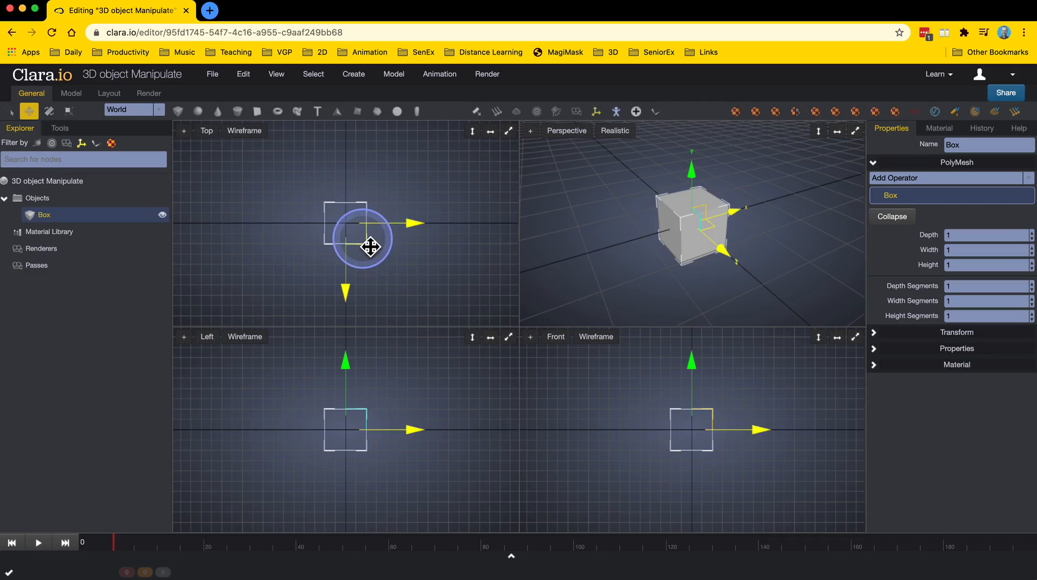
{"action": "key", "text": "f"}
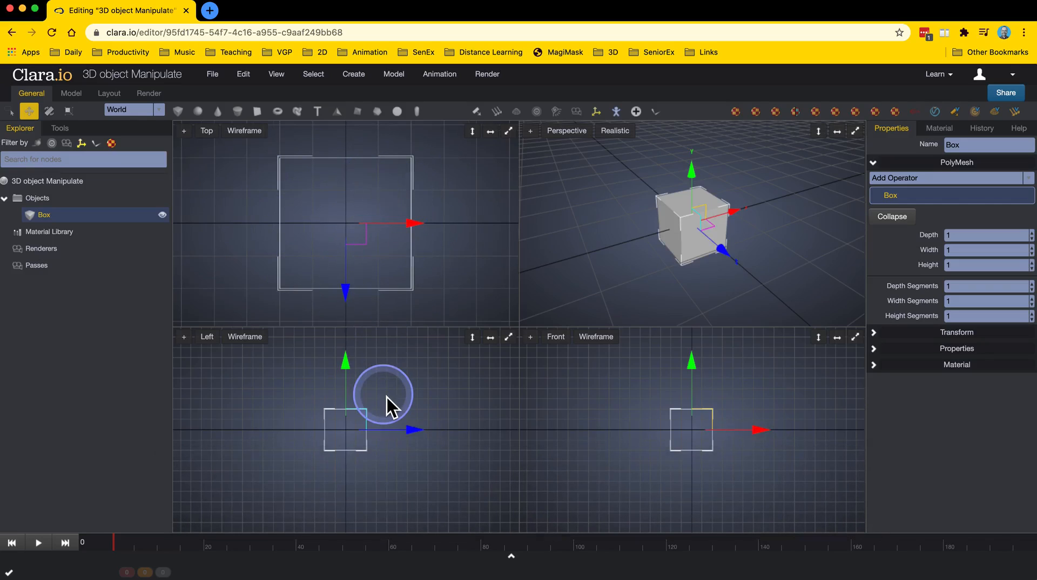
{"action": "key", "text": "f"}
{"action": "key", "text": "f"}
{"action": "key", "text": "f"}
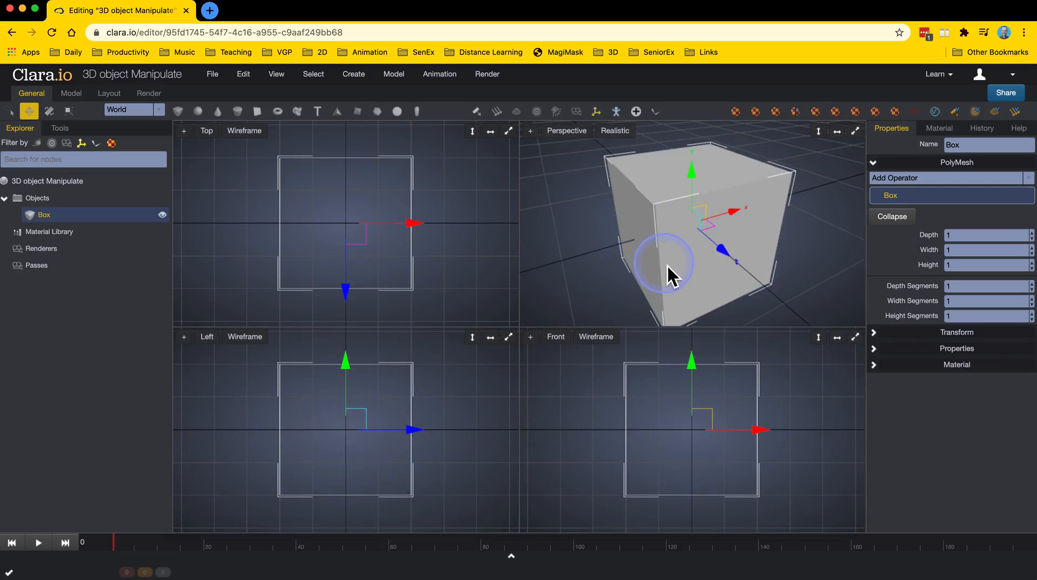
{"action": "scroll", "coordinate": [668, 265], "scroll_direction": "down", "scroll_amount": 3}
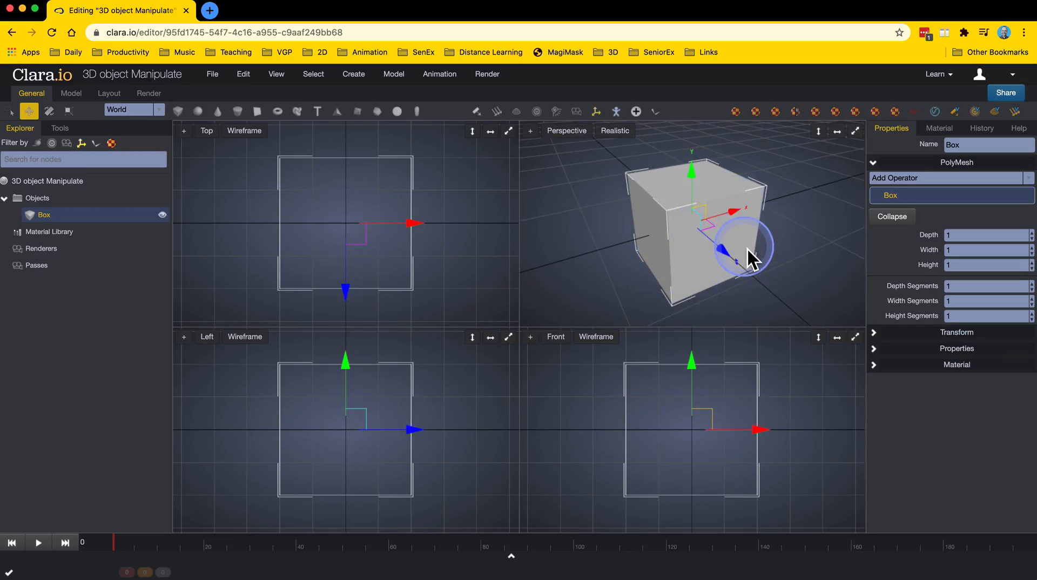
{"action": "scroll", "coordinate": [709, 271], "scroll_direction": "down", "scroll_amount": 3}
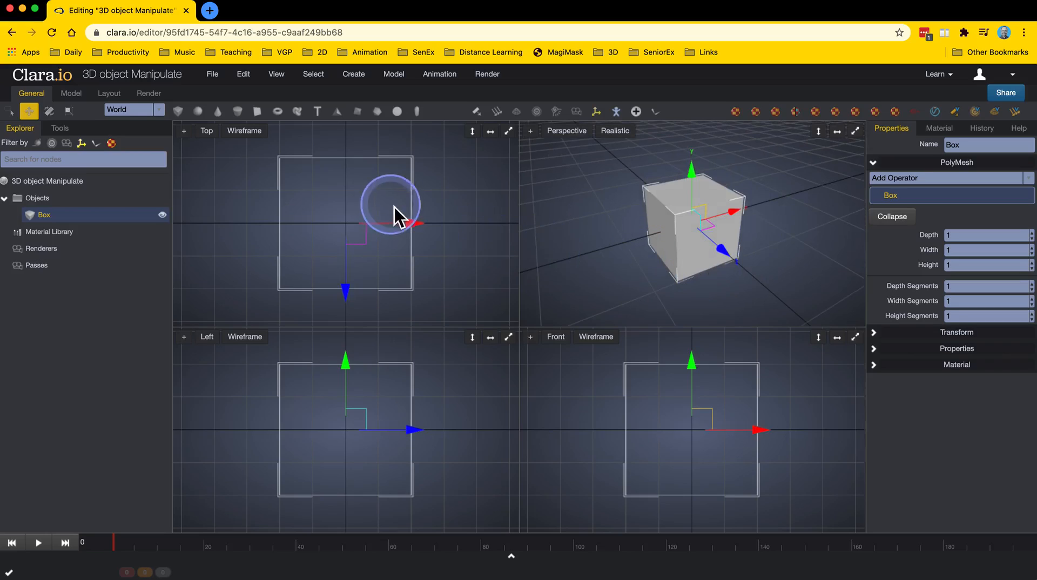
Add a cone primitive and move it along the X axis to sit beside the box.
{"action": "left_click", "coordinate": [219, 113]}
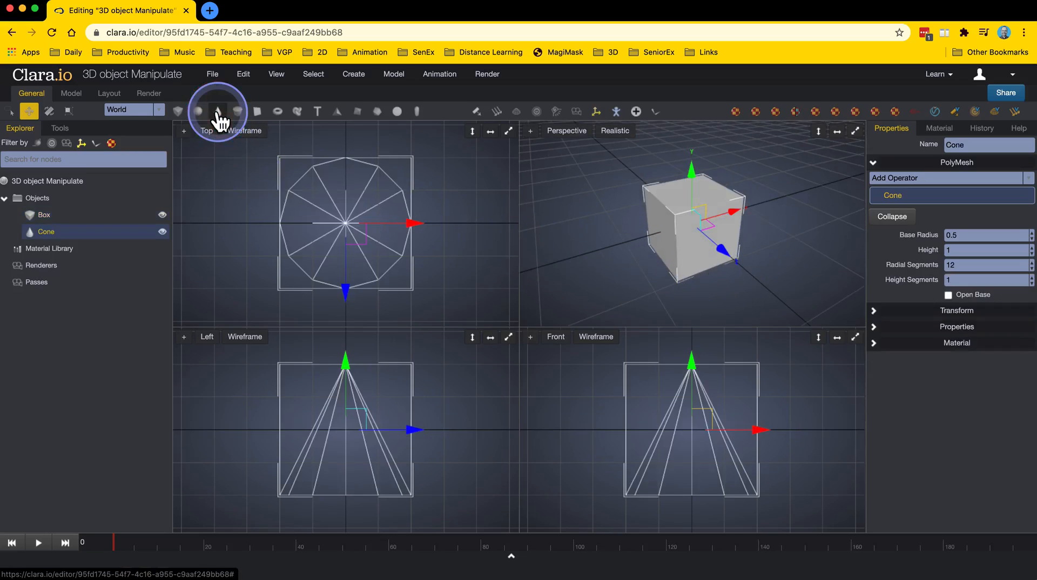
{"action": "left_click_drag", "start_coordinate": [415, 230], "coordinate": [572, 229]}
{"action": "scroll", "coordinate": [432, 282], "scroll_direction": "down", "scroll_amount": 5}
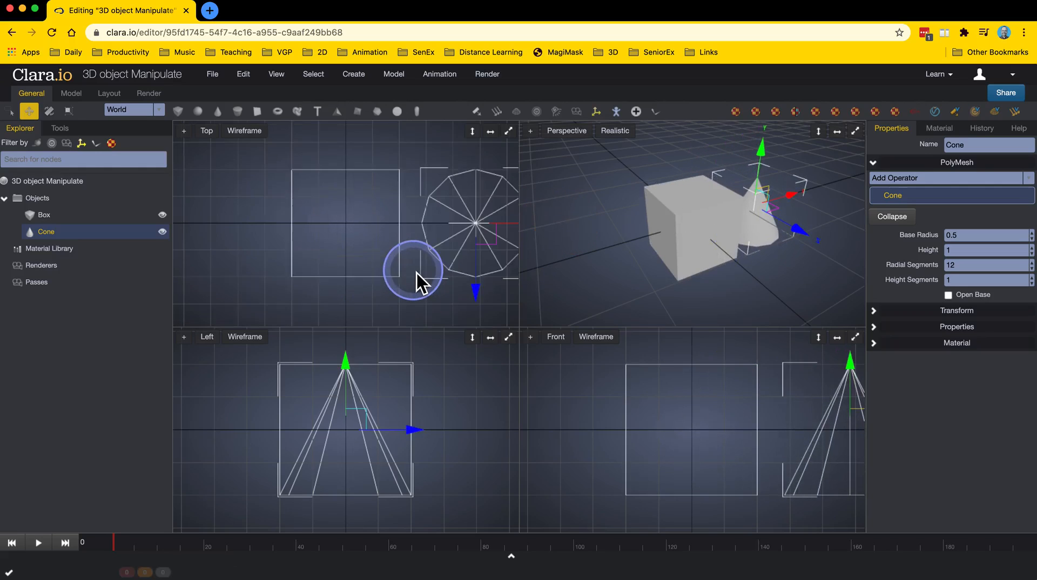
{"action": "left_click_drag", "start_coordinate": [501, 231], "coordinate": [564, 231]}
{"action": "key", "text": "f"}
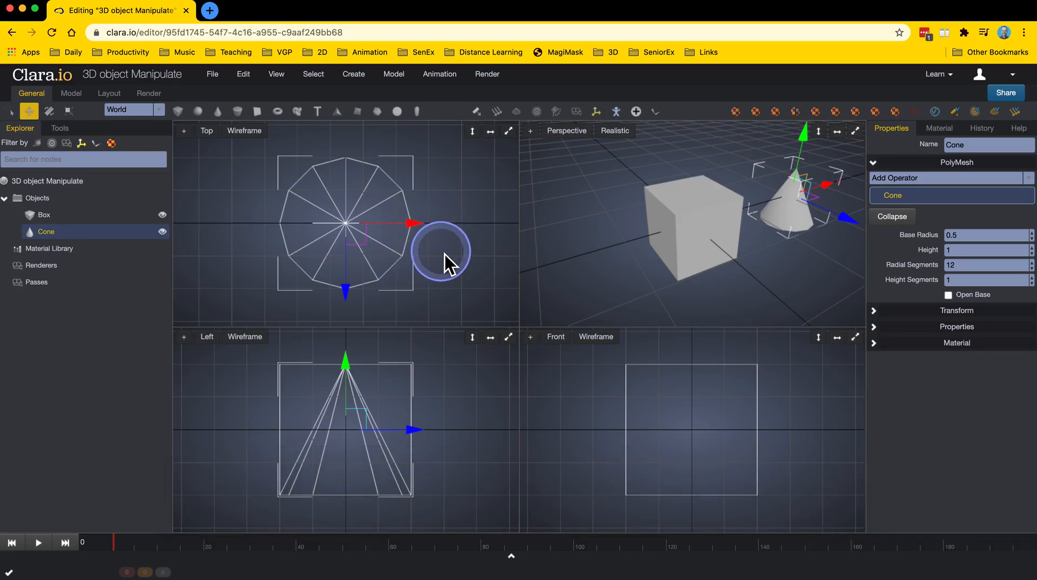
Frame all objects in the viewports, then frame the selected cone and orbit slightly around it.
{"action": "key", "text": "a"}
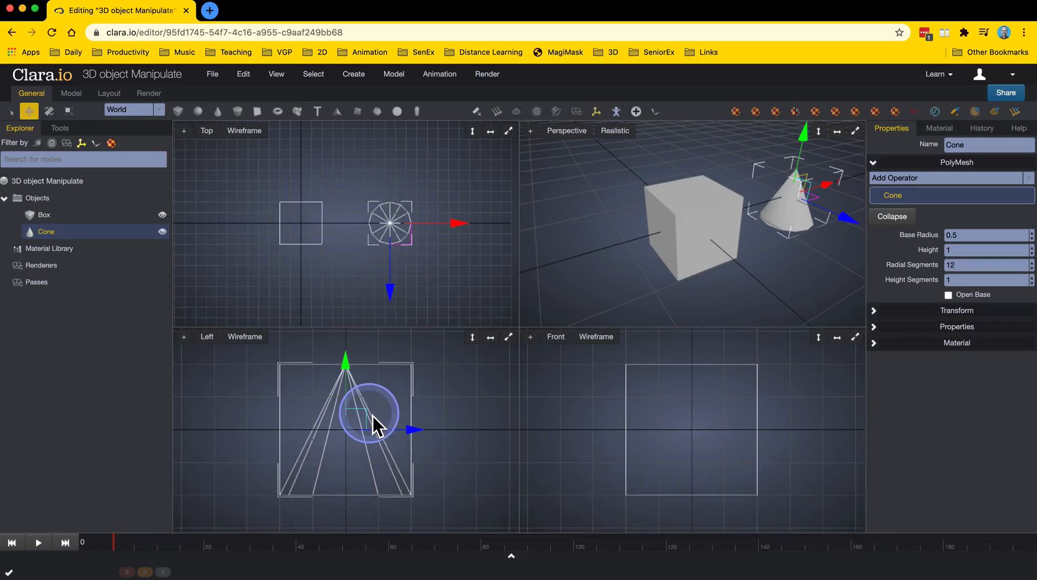
{"action": "key", "text": "a"}
{"action": "key", "text": "a"}
{"action": "key", "text": "a"}
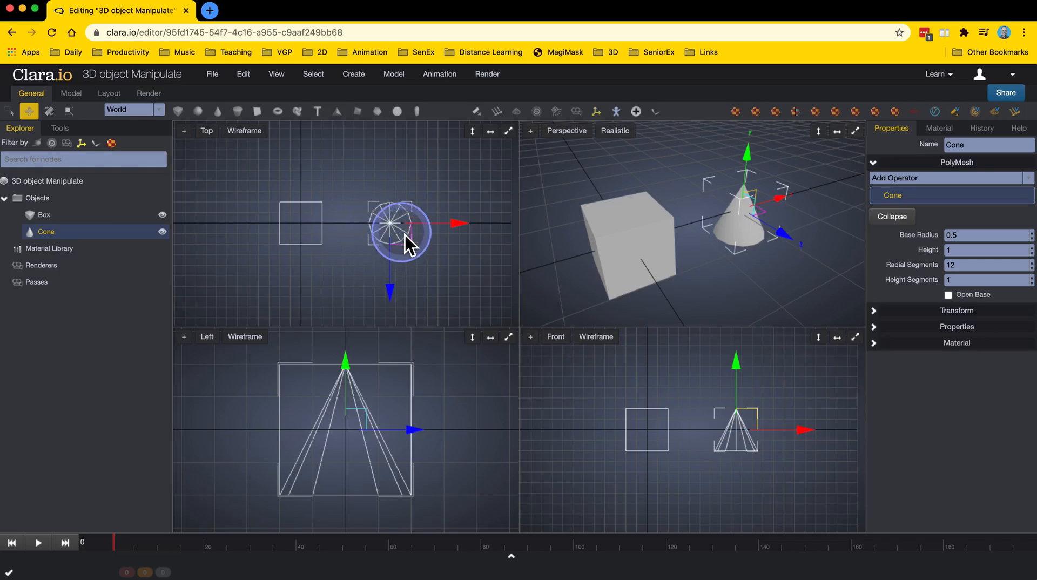
{"action": "key", "text": "f"}
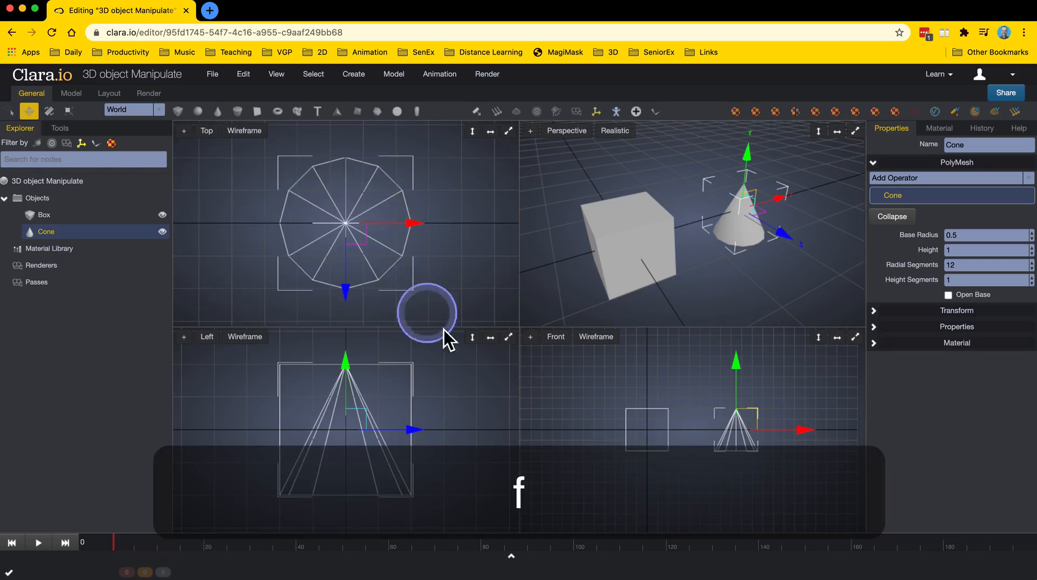
{"action": "key", "text": "f"}
{"action": "key", "text": "f"}
{"action": "key", "text": "f"}
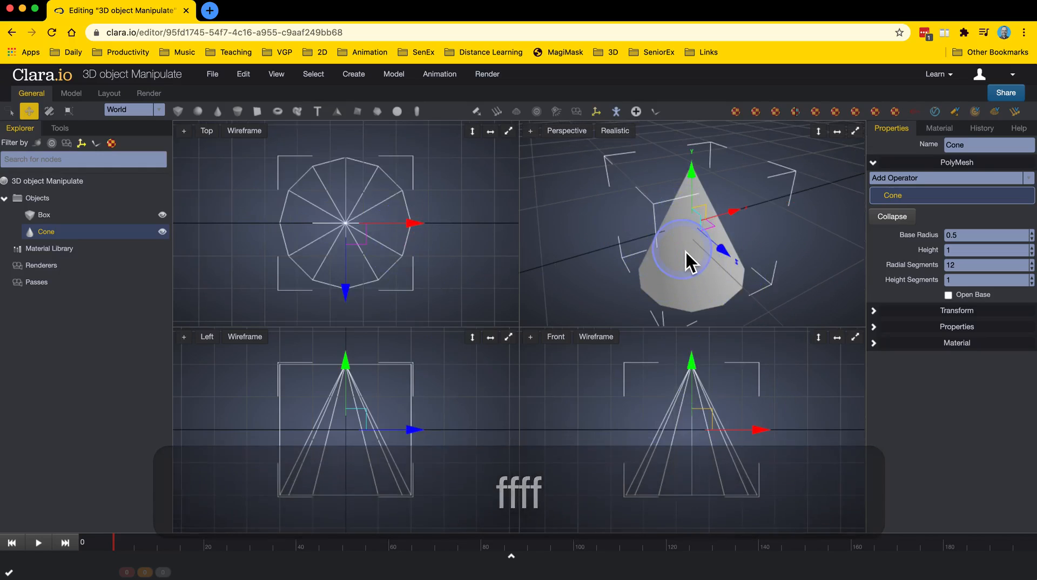
{"action": "mouse_move", "coordinate": [689, 249]}
{"action": "right_mouse_down"}
{"action": "mouse_move", "coordinate": [721, 252]}
{"action": "mouse_move", "coordinate": [702, 251]}
{"action": "right_mouse_up"}
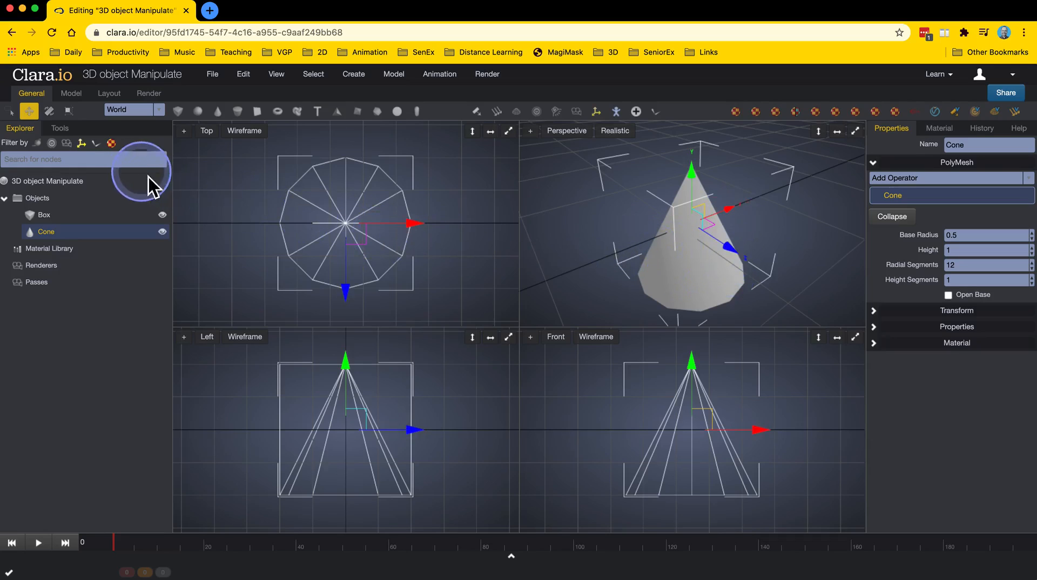
Cycle through the Select, Move, Rotate and Scale tools to compare their gizmos on the selected cone.
{"action": "left_click", "coordinate": [71, 95]}
{"action": "left_click", "coordinate": [33, 95]}
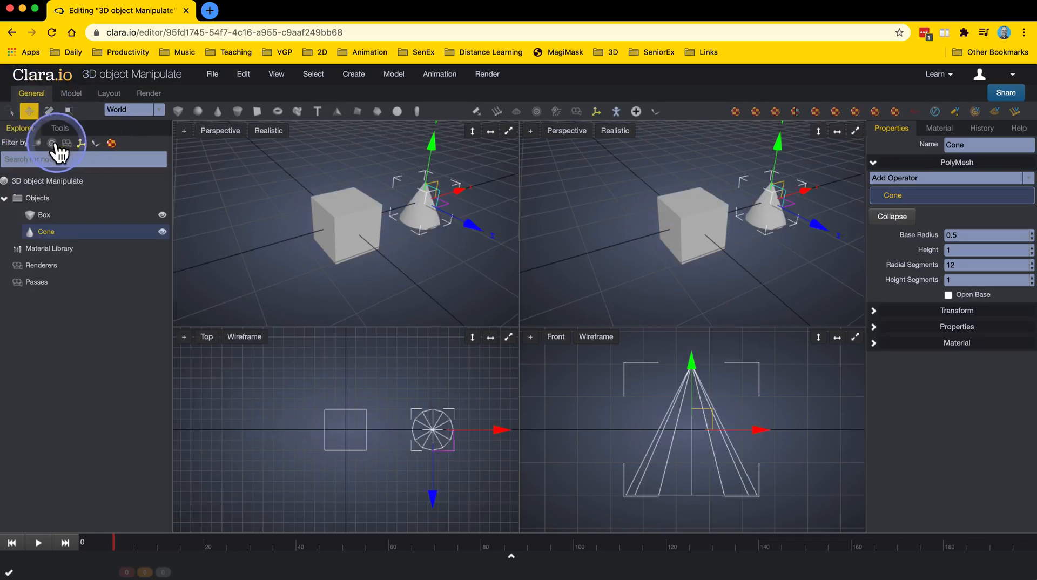
{"action": "left_click", "coordinate": [25, 129]}
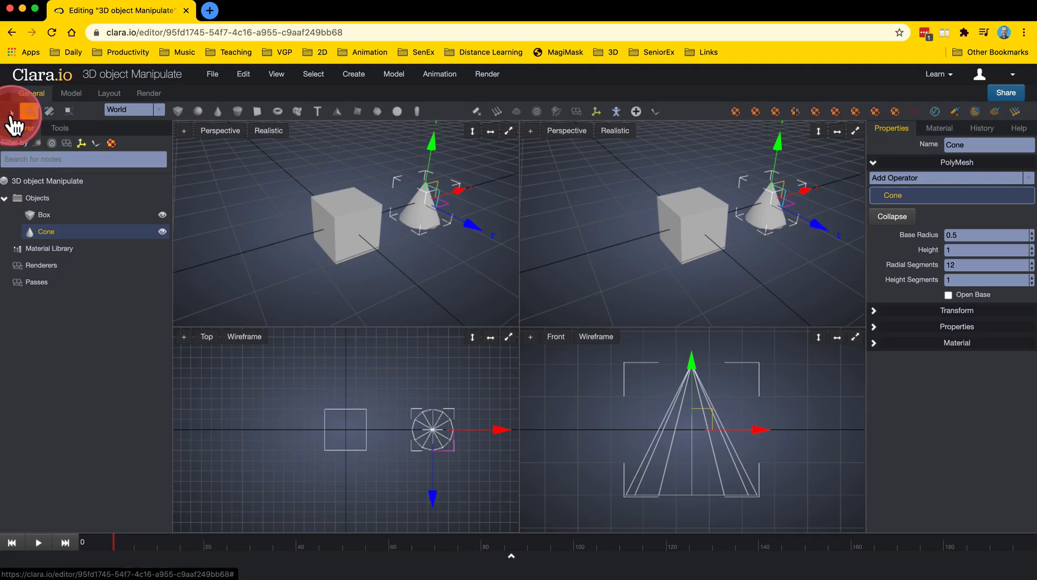
{"action": "left_click", "coordinate": [10, 112]}
{"action": "left_click", "coordinate": [27, 114]}
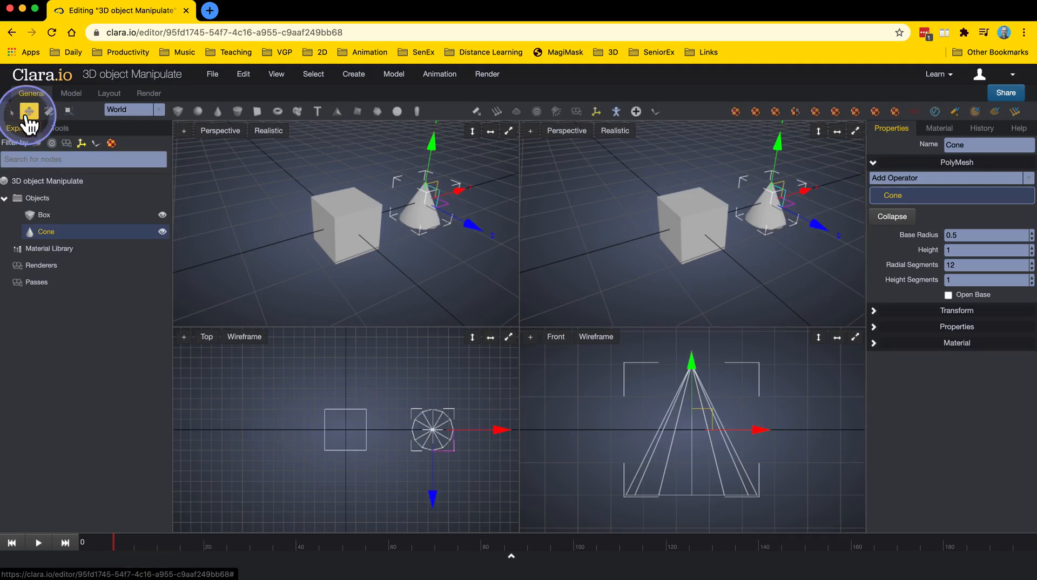
{"action": "left_click", "coordinate": [49, 112]}
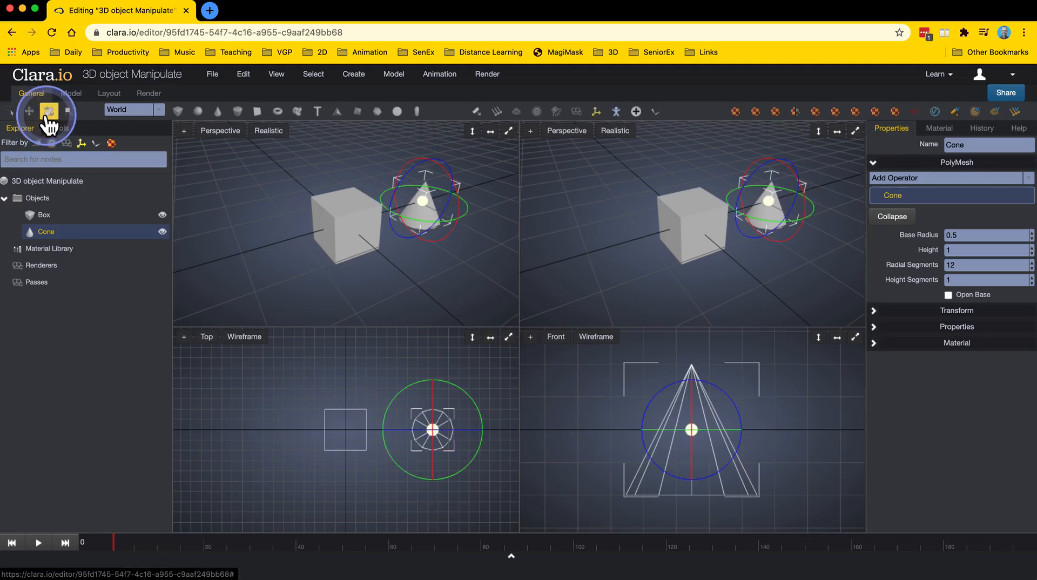
{"action": "left_click", "coordinate": [68, 113]}
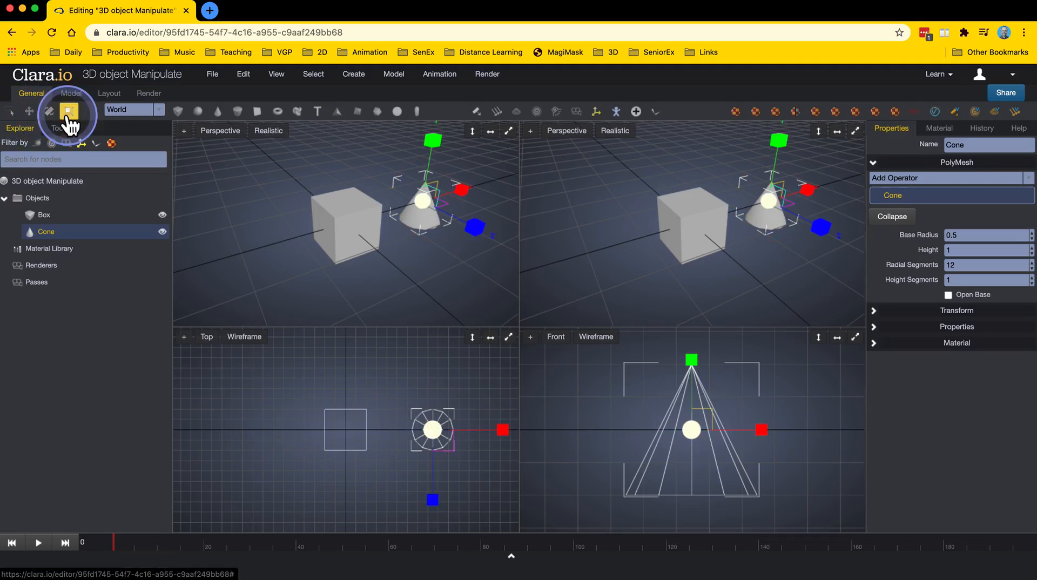
{"action": "left_click", "coordinate": [30, 111]}
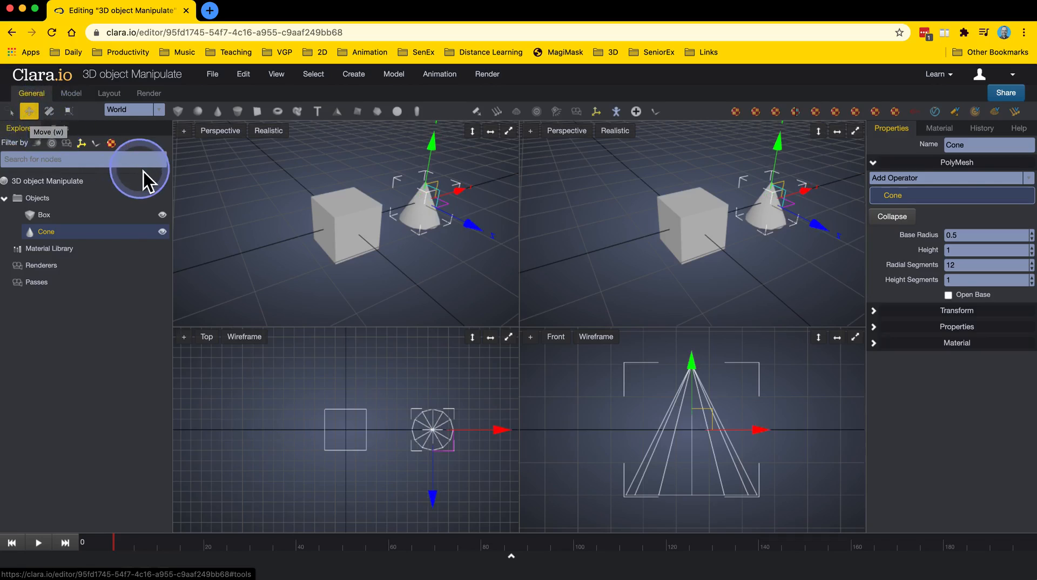
Switch to the Select tool and pick the box and the cone in turn in the perspective viewports.
{"action": "key", "text": "q"}
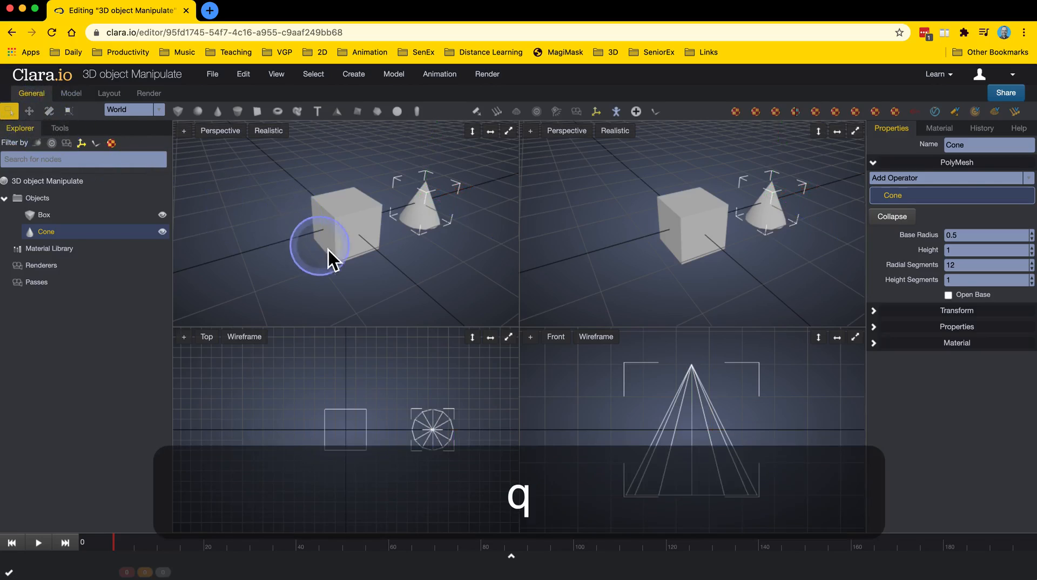
{"action": "left_click", "coordinate": [367, 234]}
{"action": "left_click", "coordinate": [430, 219]}
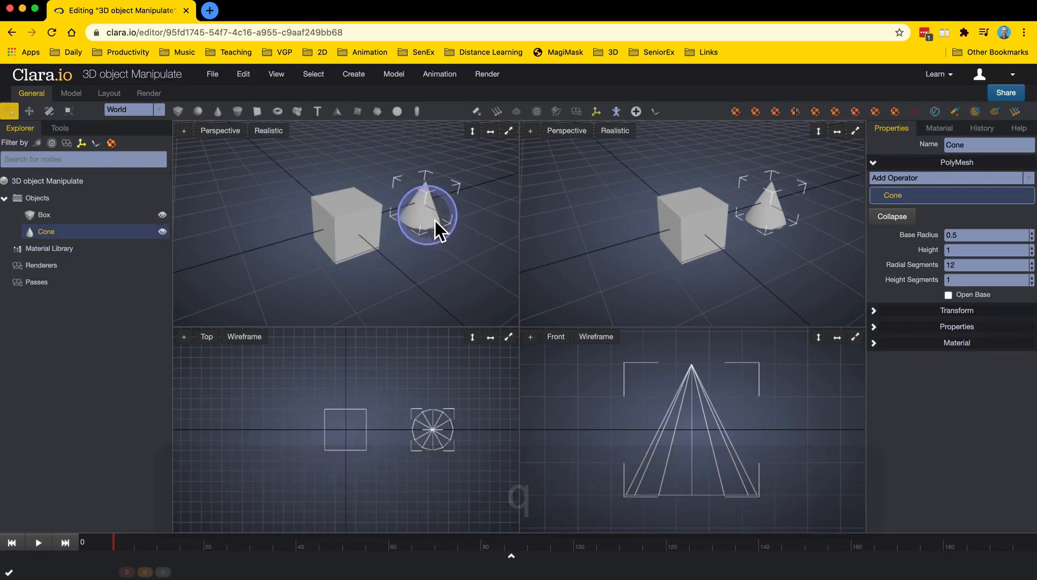
{"action": "left_click", "coordinate": [700, 213]}
{"action": "left_click", "coordinate": [427, 219]}
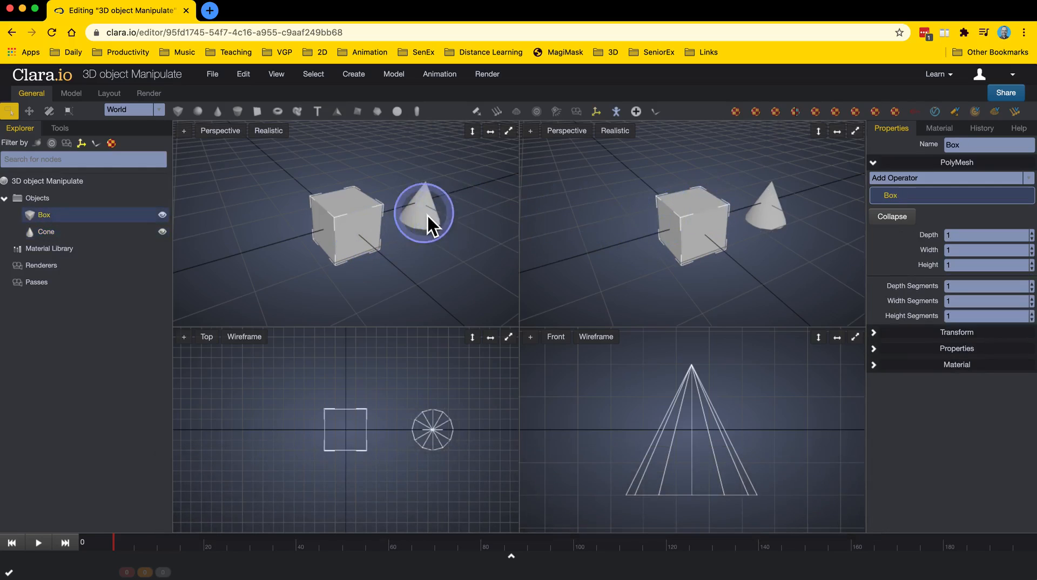
Switch the cone between the Move, Rotate and Scale gizmos by shortcut, frame it, and return to Move.
{"action": "key", "text": "w"}
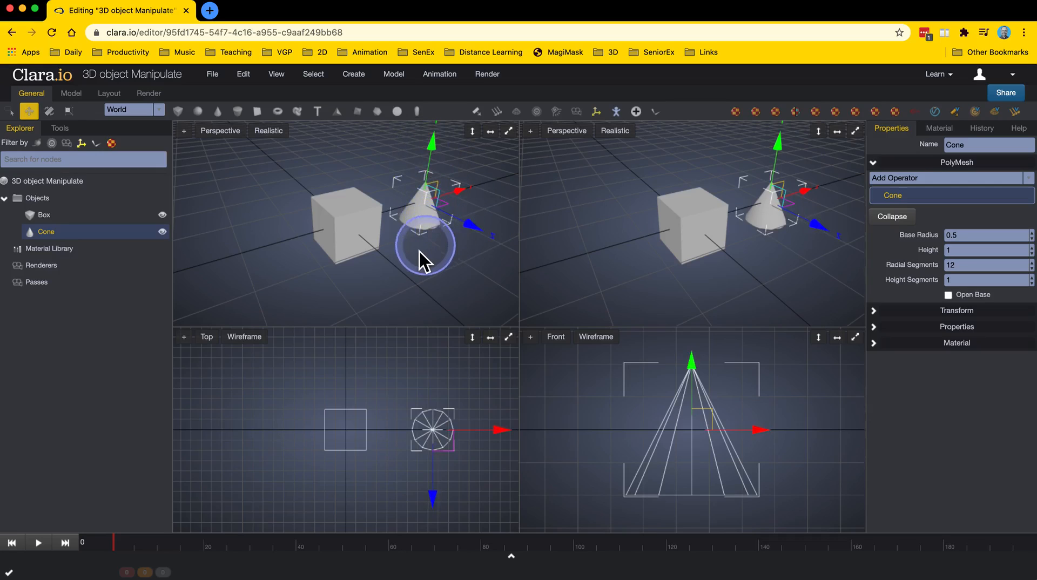
{"action": "key", "text": "e"}
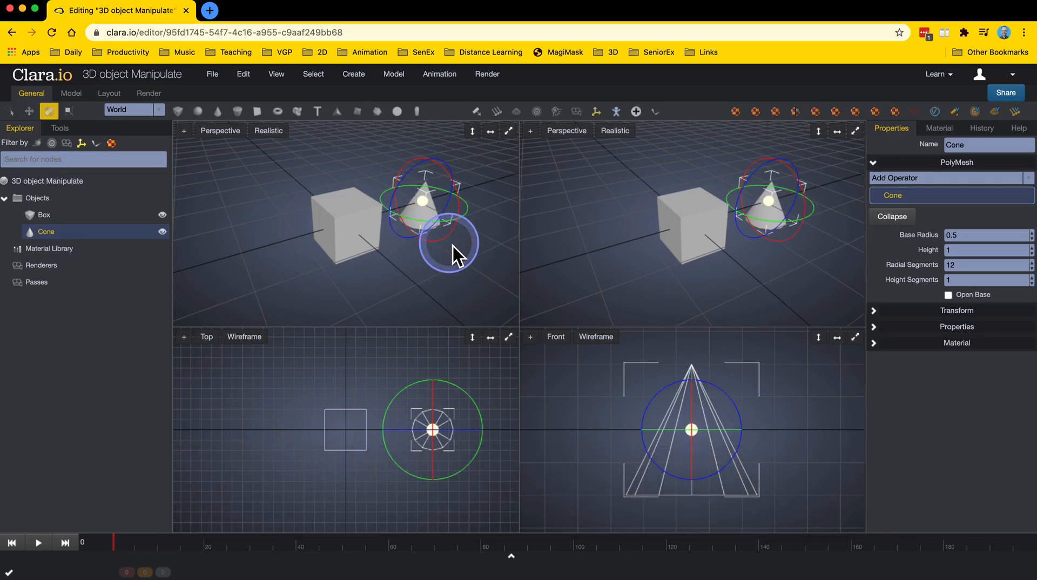
{"action": "key", "text": "r"}
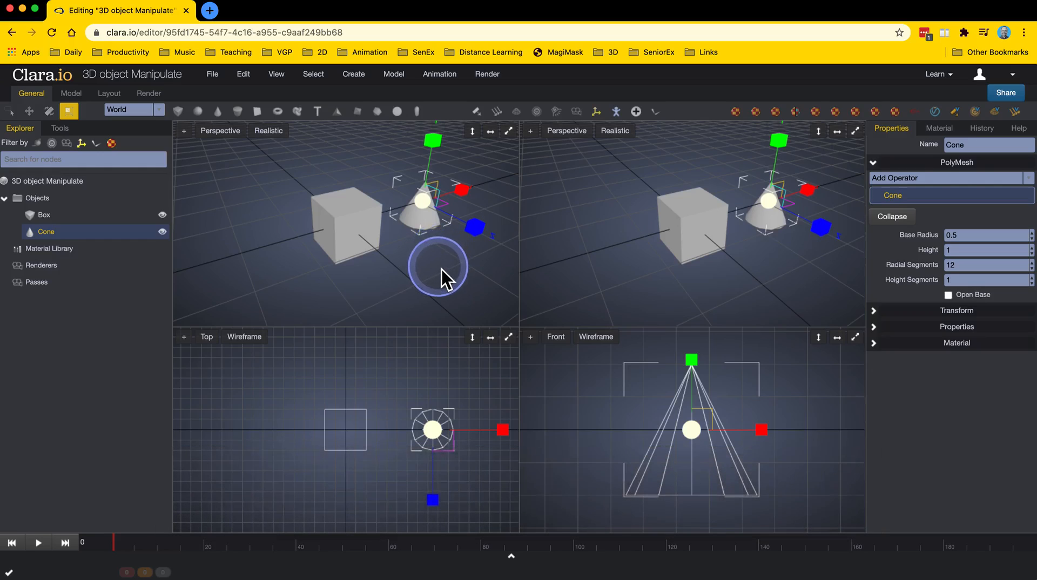
{"action": "key", "text": "f"}
{"action": "key", "text": "f"}
{"action": "key", "text": "f"}
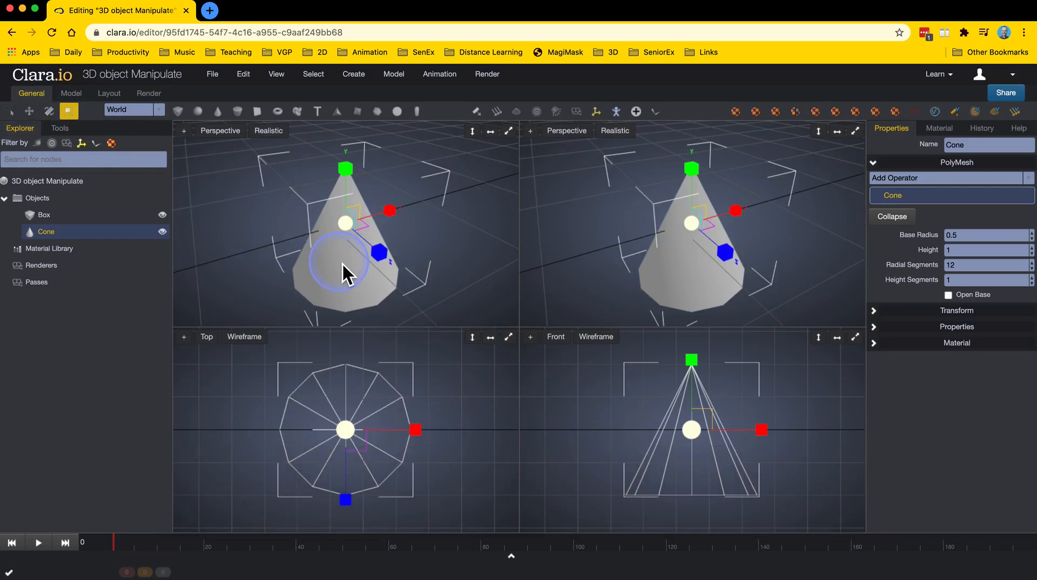
{"action": "key", "text": "w"}
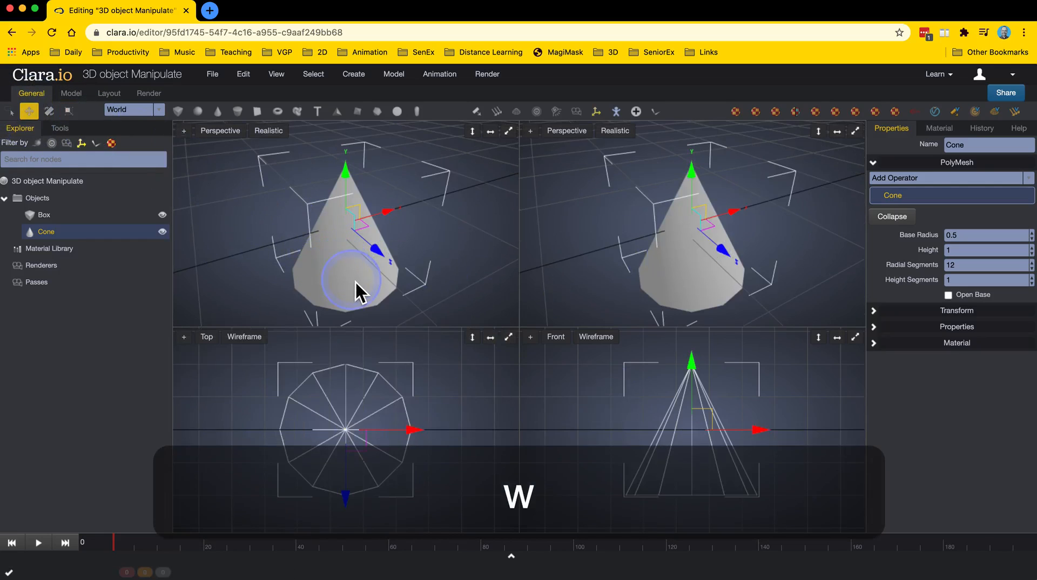
Move the cone slightly along its Z and Y axes using the Move gizmo in the perspective viewport.
{"action": "scroll", "coordinate": [359, 282], "scroll_direction": "down", "scroll_amount": 5}
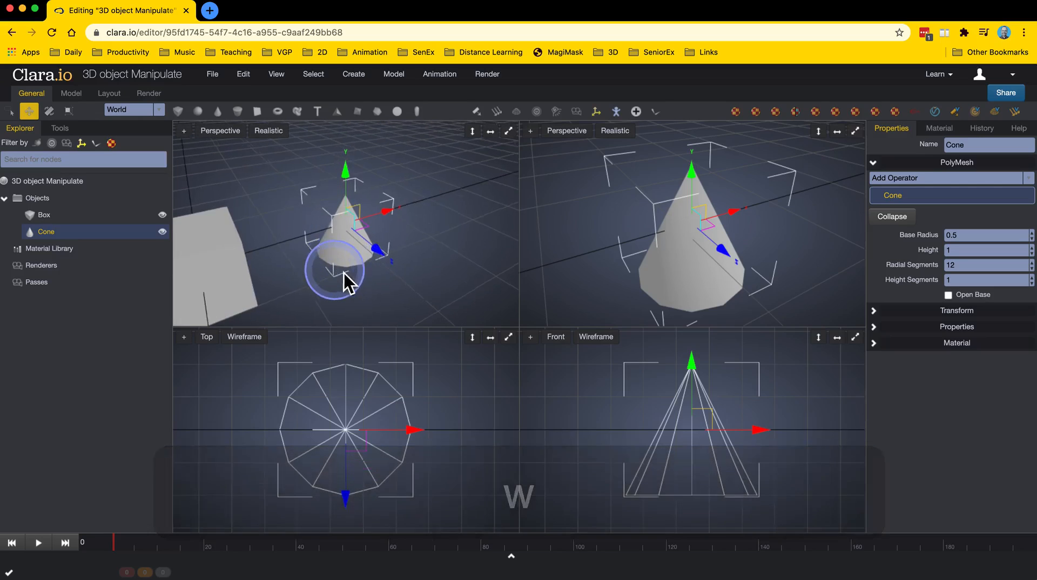
{"action": "mouse_move", "coordinate": [344, 274]}
{"action": "right_mouse_down"}
{"action": "mouse_move", "coordinate": [361, 276]}
{"action": "mouse_move", "coordinate": [342, 277]}
{"action": "right_mouse_up"}
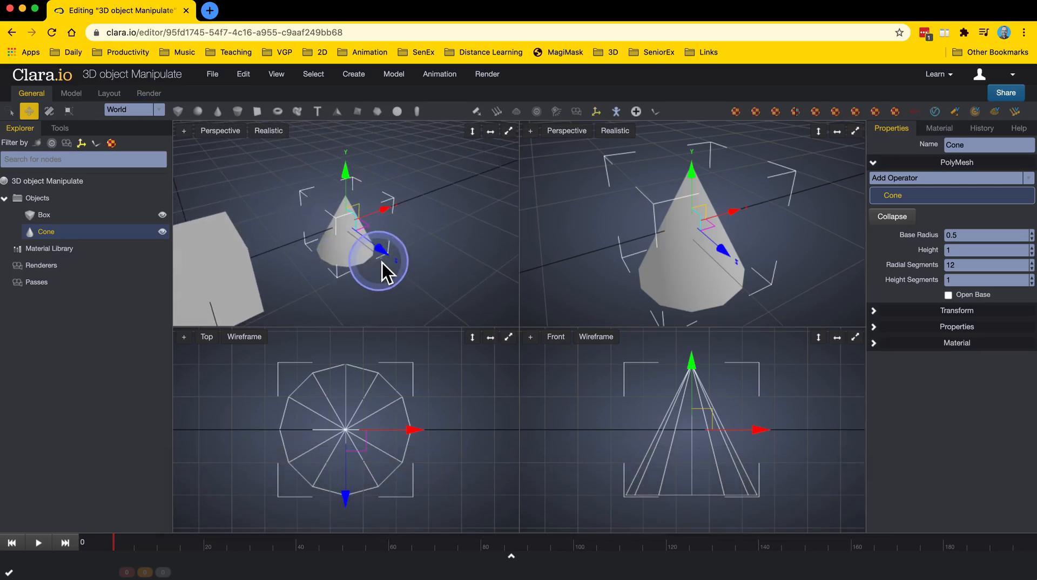
{"action": "left_click_drag", "start_coordinate": [384, 257], "coordinate": [390, 219]}
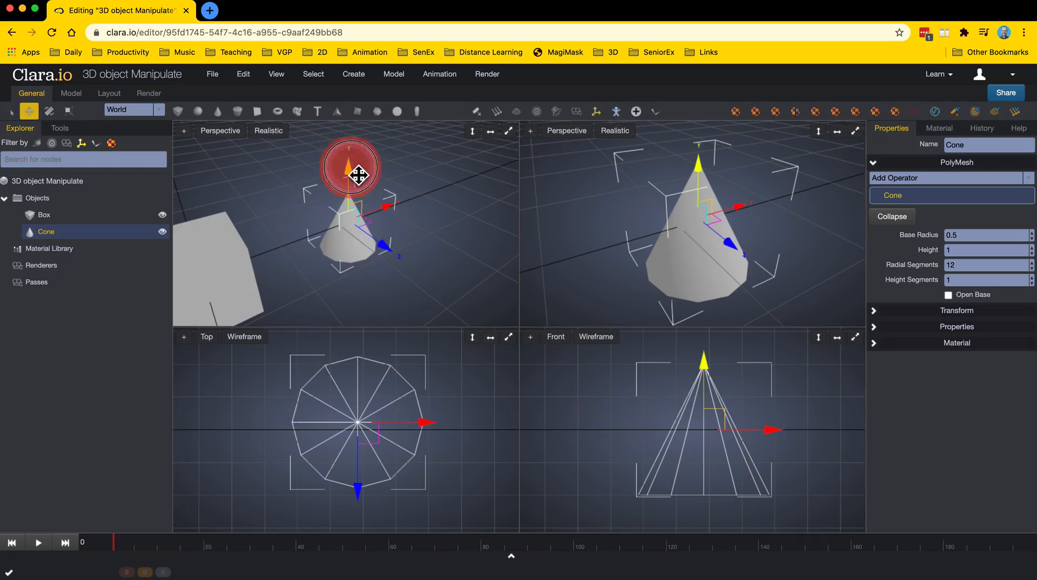
{"action": "mouse_move", "coordinate": [358, 175]}
{"action": "left_mouse_down"}
{"action": "mouse_move", "coordinate": [359, 282]}
{"action": "mouse_move", "coordinate": [354, 166]}
{"action": "left_mouse_up"}
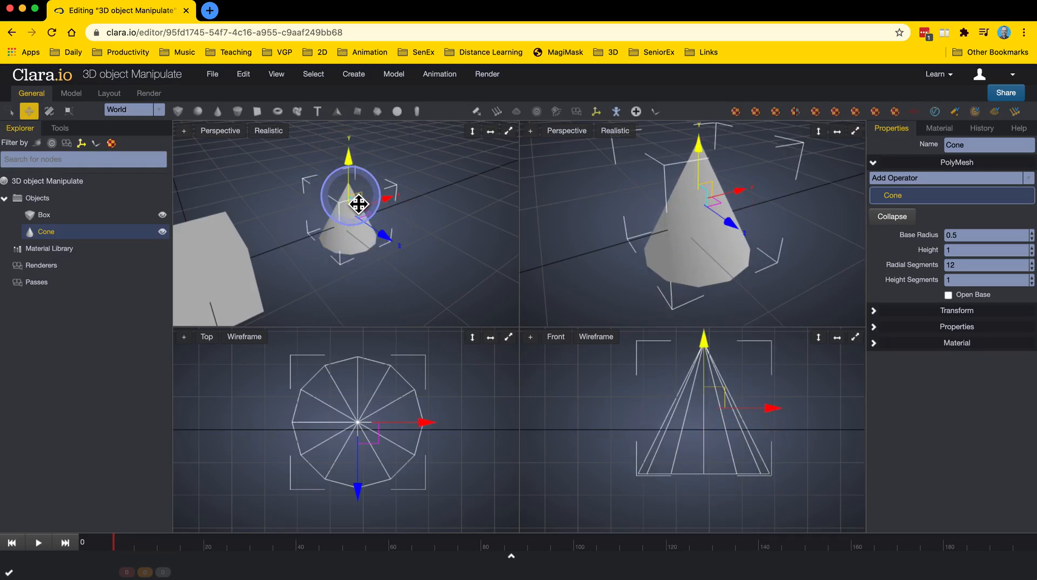
Switch to the Rotate tool and turn the cone slightly about its axes using the rotation rings.
{"action": "key", "text": "e"}
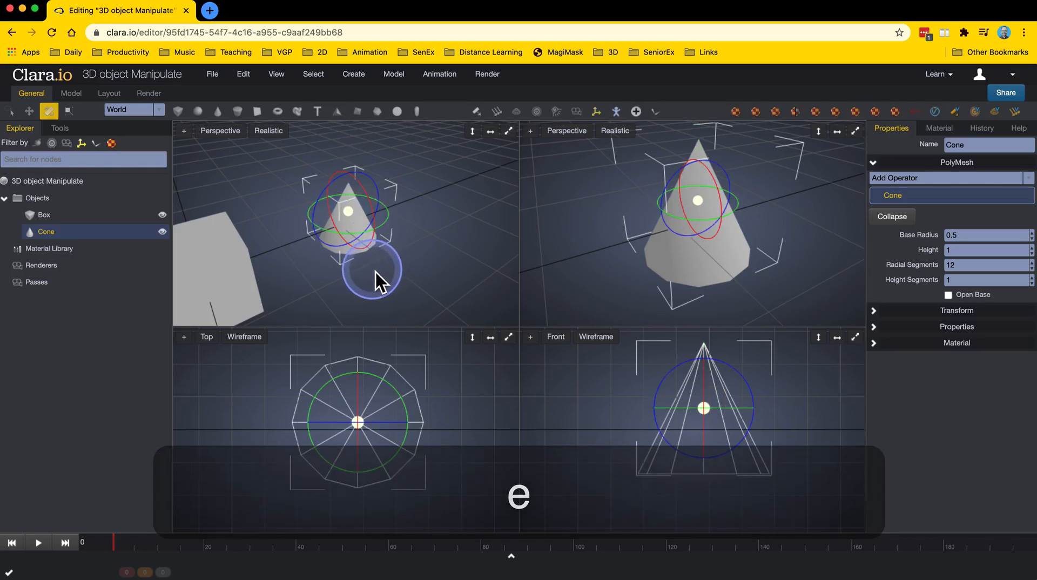
{"action": "right_click_drag", "start_coordinate": [388, 276], "coordinate": [378, 190]}
{"action": "scroll", "coordinate": [398, 273], "scroll_direction": "up", "scroll_amount": 2}
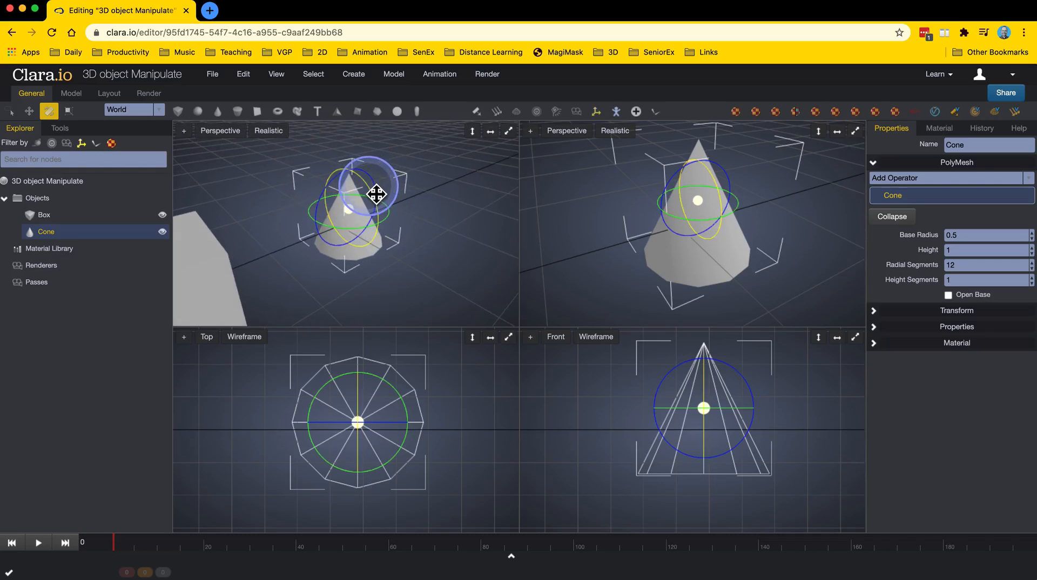
{"action": "mouse_move", "coordinate": [376, 193]}
{"action": "left_mouse_down"}
{"action": "mouse_move", "coordinate": [391, 243]}
{"action": "mouse_move", "coordinate": [375, 177]}
{"action": "mouse_move", "coordinate": [351, 157]}
{"action": "mouse_move", "coordinate": [387, 228]}
{"action": "mouse_move", "coordinate": [384, 189]}
{"action": "mouse_move", "coordinate": [364, 171]}
{"action": "mouse_move", "coordinate": [374, 194]}
{"action": "left_mouse_up"}
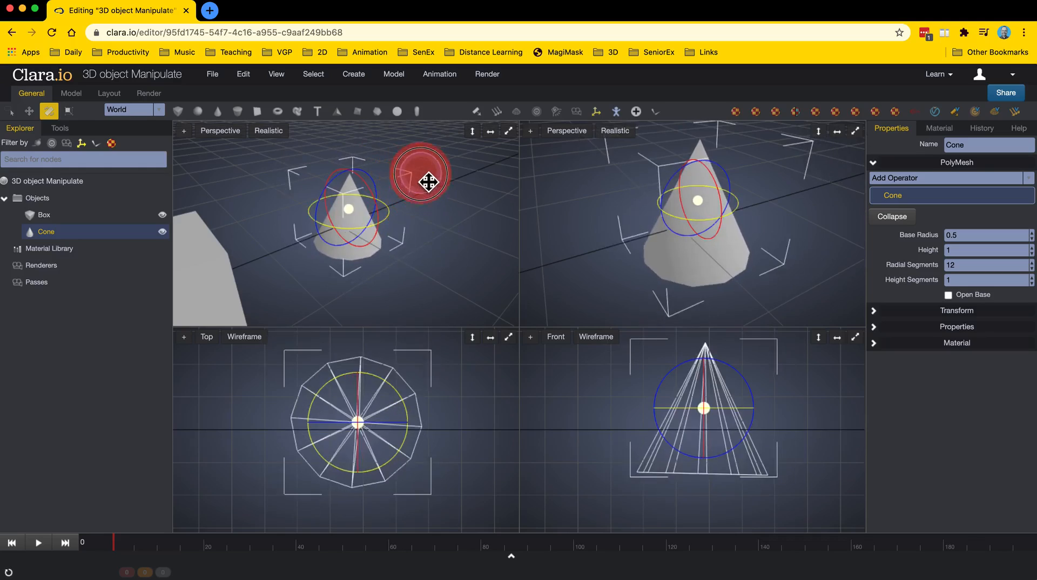
{"action": "left_click_drag", "start_coordinate": [428, 182], "coordinate": [425, 216]}
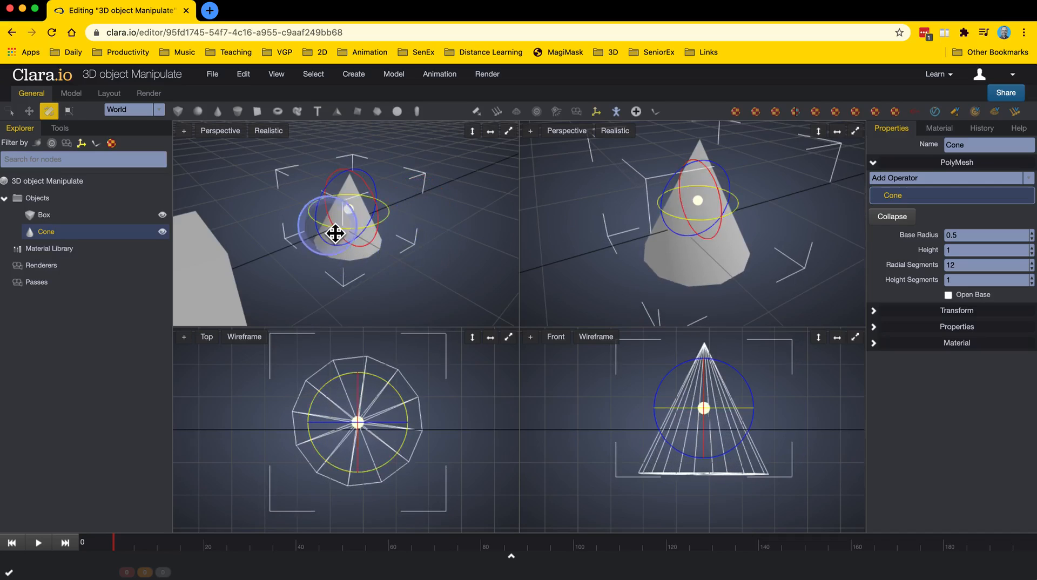
{"action": "mouse_move", "coordinate": [326, 207]}
{"action": "left_mouse_down"}
{"action": "mouse_move", "coordinate": [326, 262]}
{"action": "mouse_move", "coordinate": [335, 188]}
{"action": "mouse_move", "coordinate": [401, 162]}
{"action": "mouse_move", "coordinate": [410, 174]}
{"action": "mouse_move", "coordinate": [412, 222]}
{"action": "mouse_move", "coordinate": [333, 236]}
{"action": "mouse_move", "coordinate": [336, 259]}
{"action": "mouse_move", "coordinate": [332, 176]}
{"action": "mouse_move", "coordinate": [322, 208]}
{"action": "left_mouse_up"}
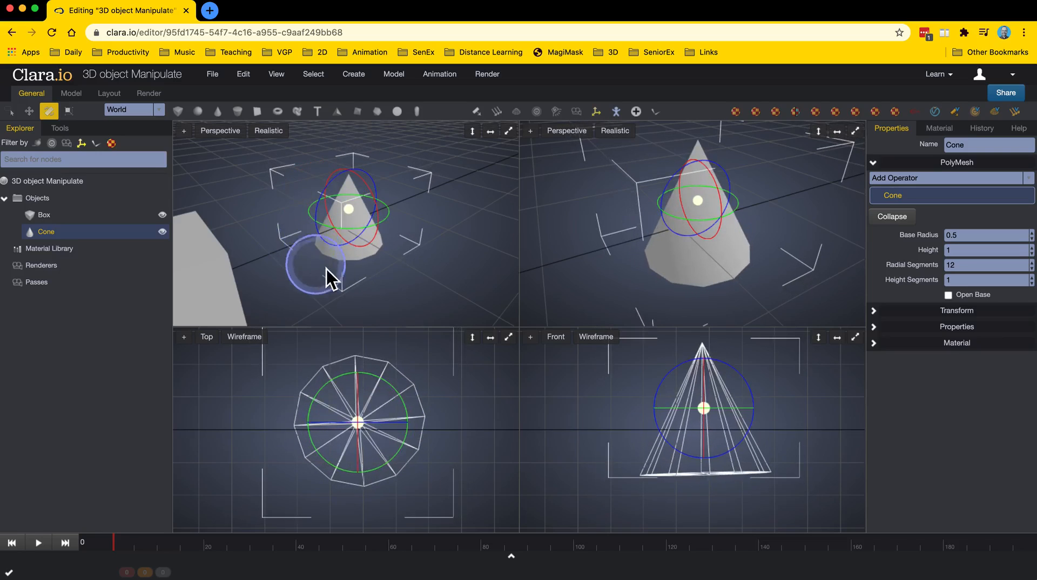
Switch to the Scale tool, stretch the cone along its Z axis and squash it vertically, then undo the last scaling.
{"action": "key", "text": "r"}
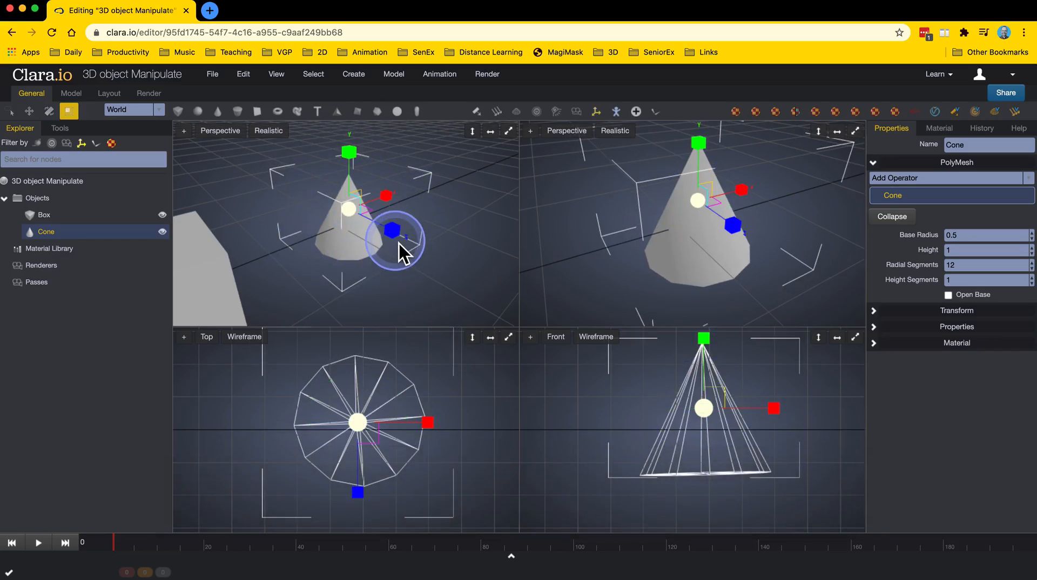
{"action": "mouse_move", "coordinate": [400, 240]}
{"action": "left_mouse_down"}
{"action": "mouse_move", "coordinate": [484, 277]}
{"action": "mouse_move", "coordinate": [411, 246]}
{"action": "left_mouse_up"}
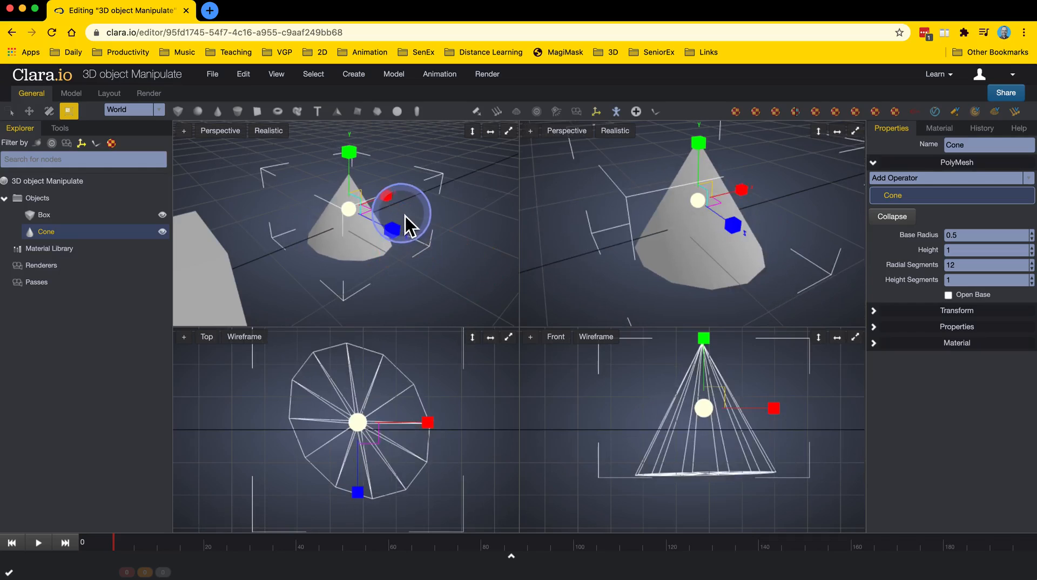
{"action": "left_click_drag", "start_coordinate": [394, 206], "coordinate": [433, 201]}
{"action": "left_click_drag", "start_coordinate": [356, 166], "coordinate": [357, 188]}
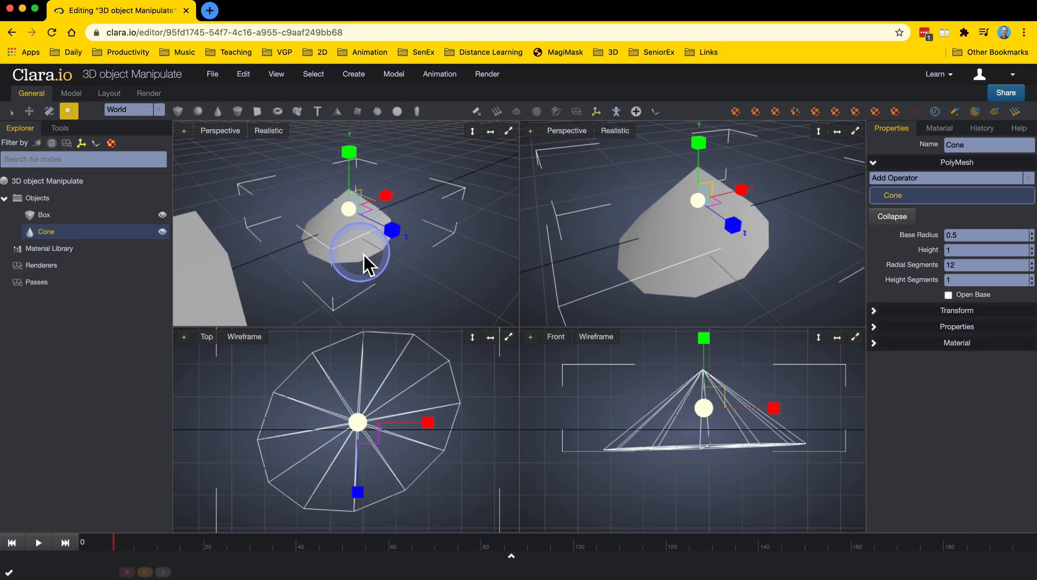
{"action": "key", "text": "super+z"}
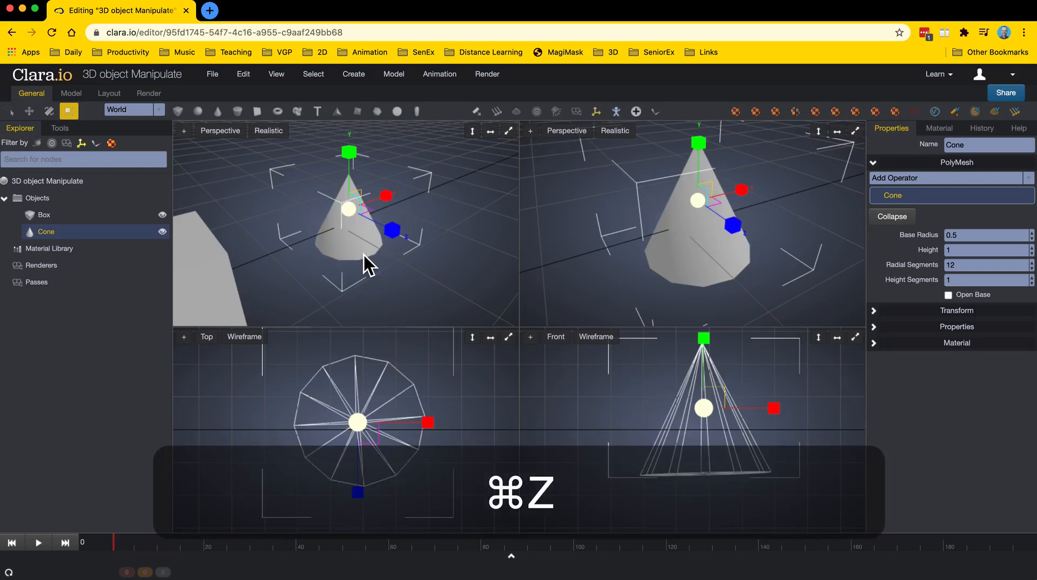
Scale the cone up uniformly using the Scale gizmo's centre handle.
{"action": "left_click_drag", "start_coordinate": [377, 285], "coordinate": [362, 253]}
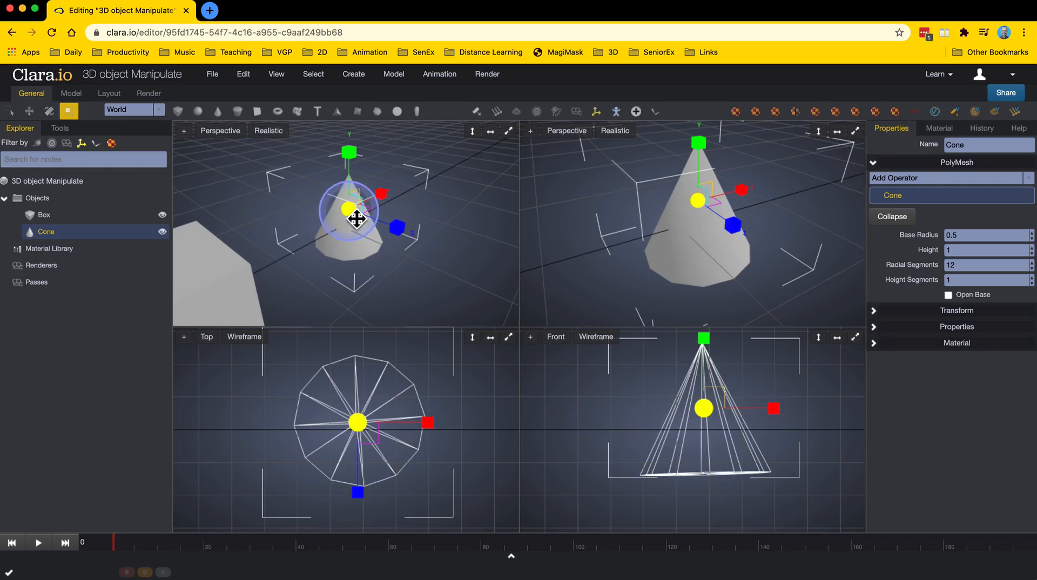
{"action": "mouse_move", "coordinate": [356, 219]}
{"action": "left_mouse_down"}
{"action": "mouse_move", "coordinate": [352, 229]}
{"action": "mouse_move", "coordinate": [463, 176]}
{"action": "mouse_move", "coordinate": [378, 257]}
{"action": "mouse_move", "coordinate": [492, 164]}
{"action": "mouse_move", "coordinate": [359, 277]}
{"action": "mouse_move", "coordinate": [426, 213]}
{"action": "mouse_move", "coordinate": [372, 226]}
{"action": "left_mouse_up"}
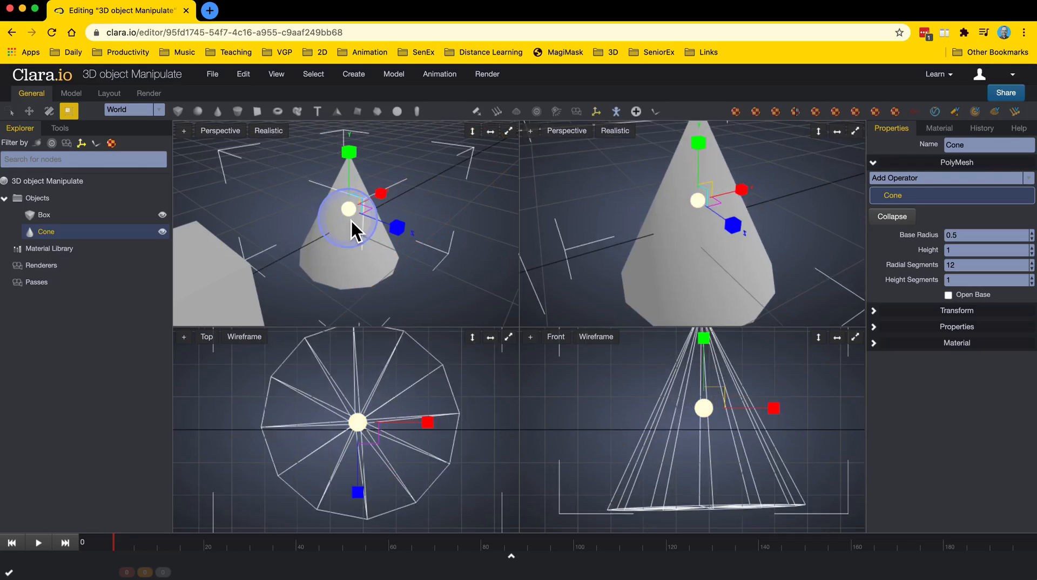
Tilt the cone with a free rotation using the Rotate gizmo's centre, then return to the Move tool.
{"action": "key", "text": "e"}
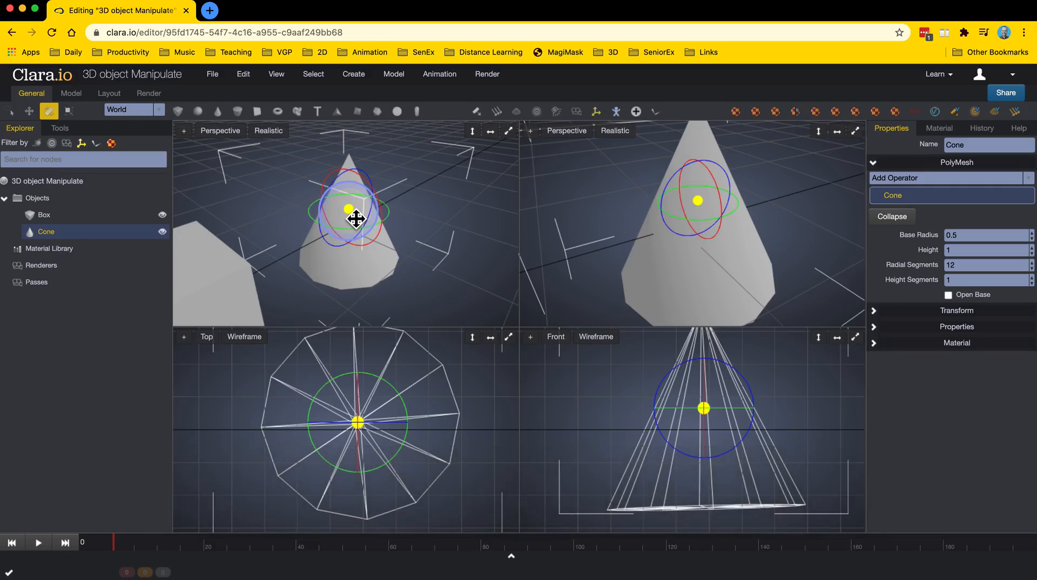
{"action": "left_click_drag", "start_coordinate": [356, 218], "coordinate": [373, 281]}
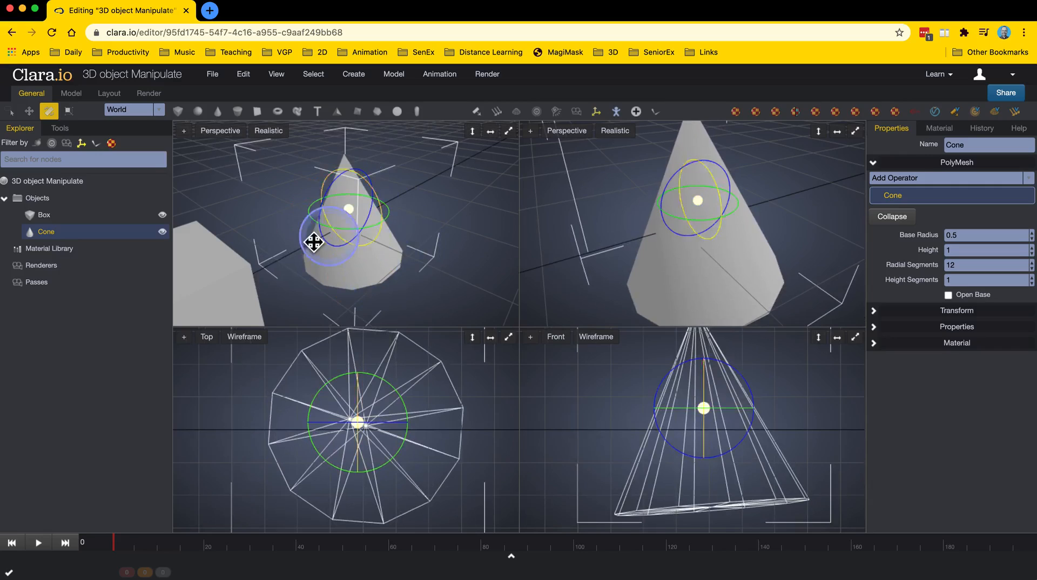
{"action": "left_click", "coordinate": [29, 111]}
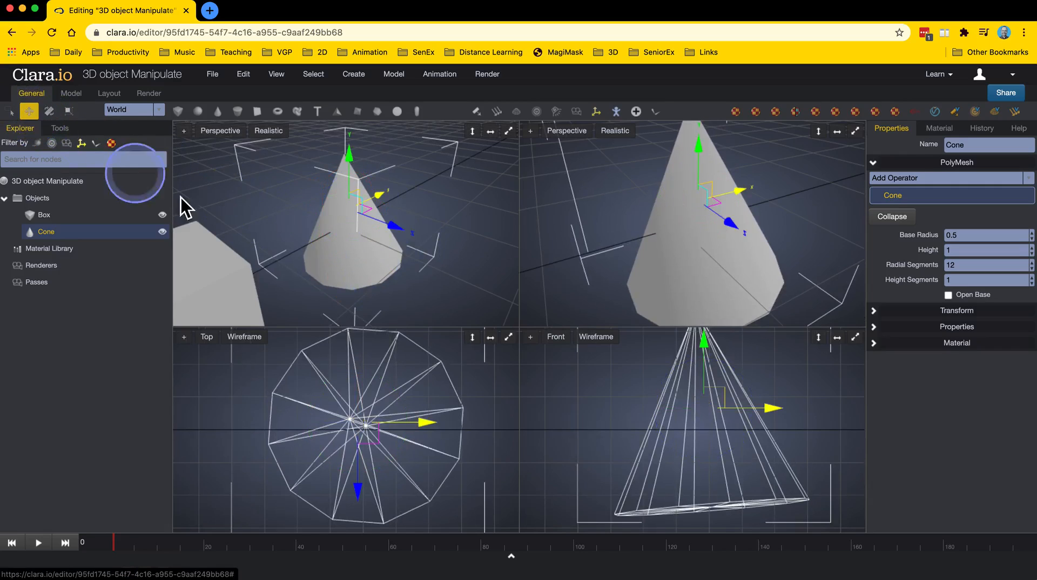
Orbit the perspective view and switch through the Rotate and Scale tools on the selected cone.
{"action": "left_click", "coordinate": [378, 265]}
{"action": "left_click_drag", "start_coordinate": [378, 265], "coordinate": [387, 271]}
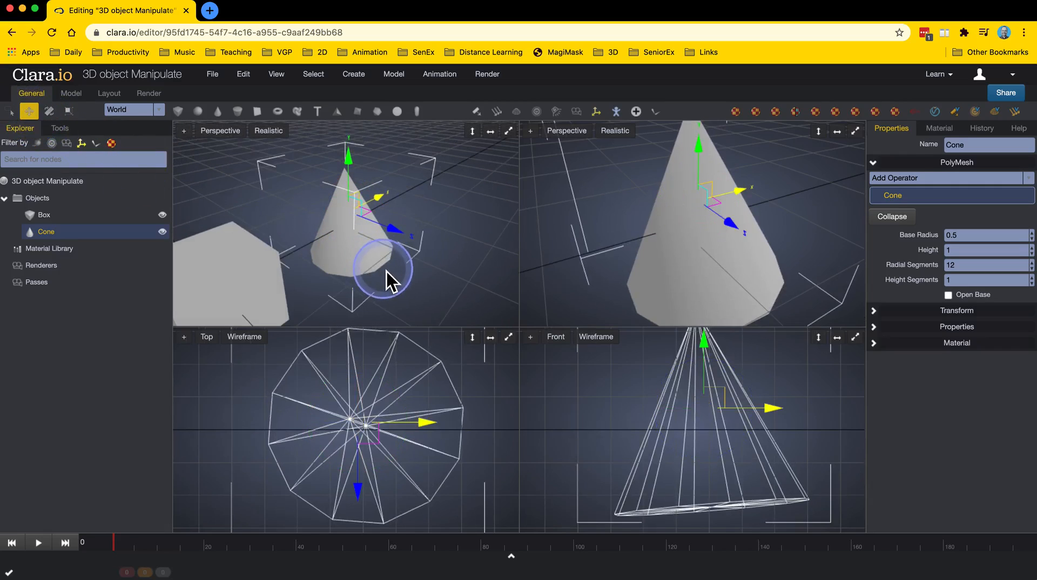
{"action": "mouse_move", "coordinate": [344, 223]}
{"action": "left_mouse_down"}
{"action": "mouse_move", "coordinate": [382, 243]}
{"action": "mouse_move", "coordinate": [370, 251]}
{"action": "mouse_move", "coordinate": [354, 226]}
{"action": "mouse_move", "coordinate": [361, 261]}
{"action": "mouse_move", "coordinate": [333, 241]}
{"action": "mouse_move", "coordinate": [352, 224]}
{"action": "left_mouse_up"}
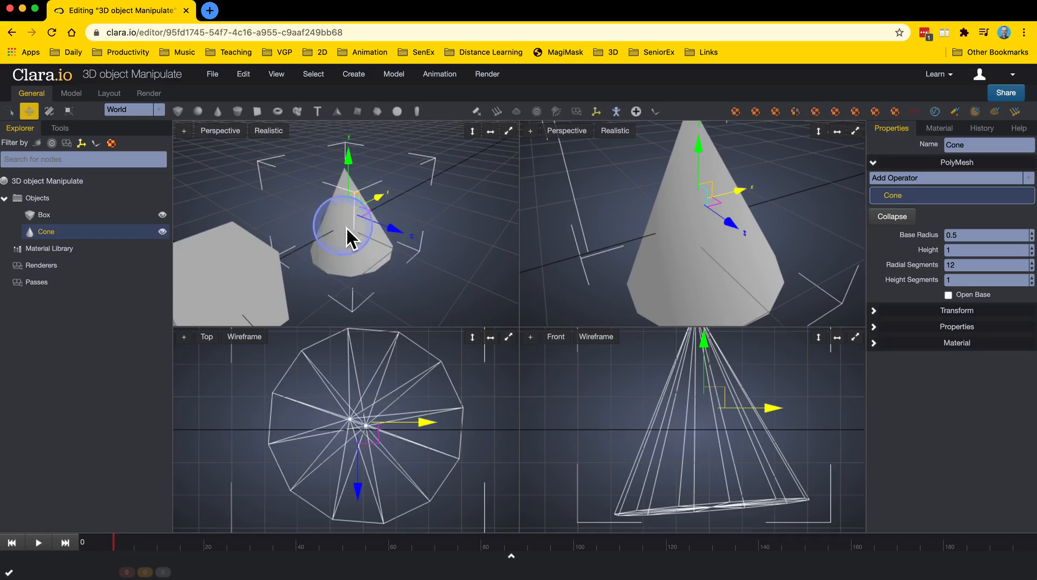
{"action": "left_click", "coordinate": [48, 110]}
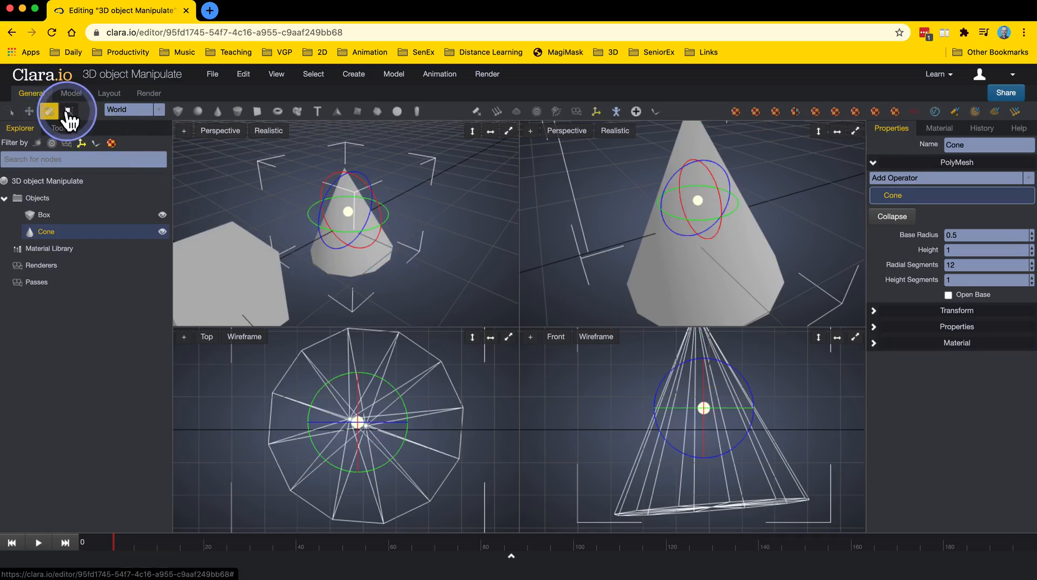
{"action": "left_click", "coordinate": [68, 112]}
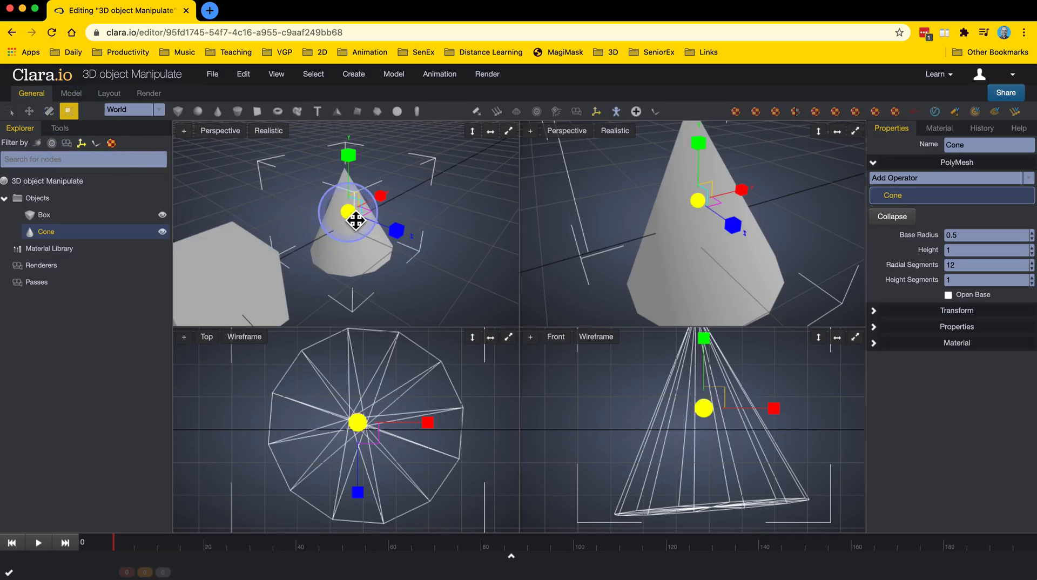
Move the cone on top of the box using the Move tool.
{"action": "left_click_drag", "start_coordinate": [355, 220], "coordinate": [392, 264]}
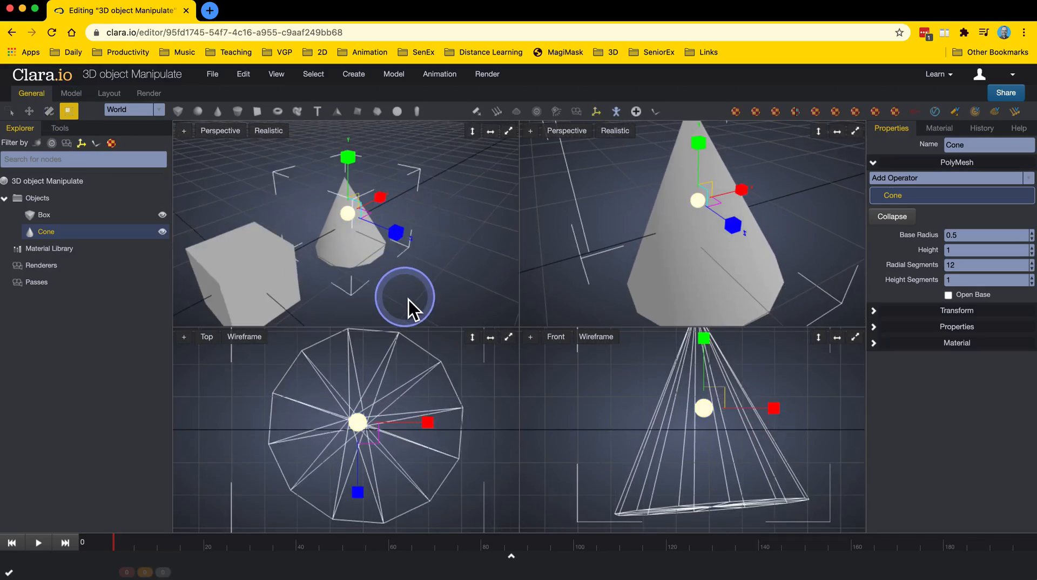
{"action": "scroll", "coordinate": [409, 300], "scroll_direction": "down", "scroll_amount": 3}
{"action": "right_click_drag", "start_coordinate": [420, 290], "coordinate": [362, 289]}
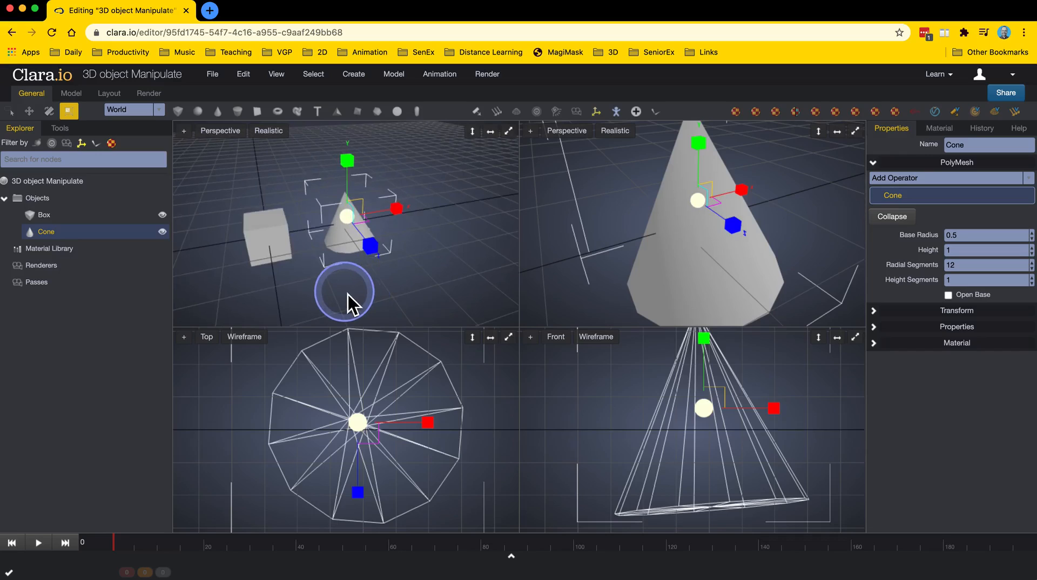
{"action": "right_click_drag", "start_coordinate": [348, 293], "coordinate": [336, 262]}
{"action": "left_click", "coordinate": [29, 111]}
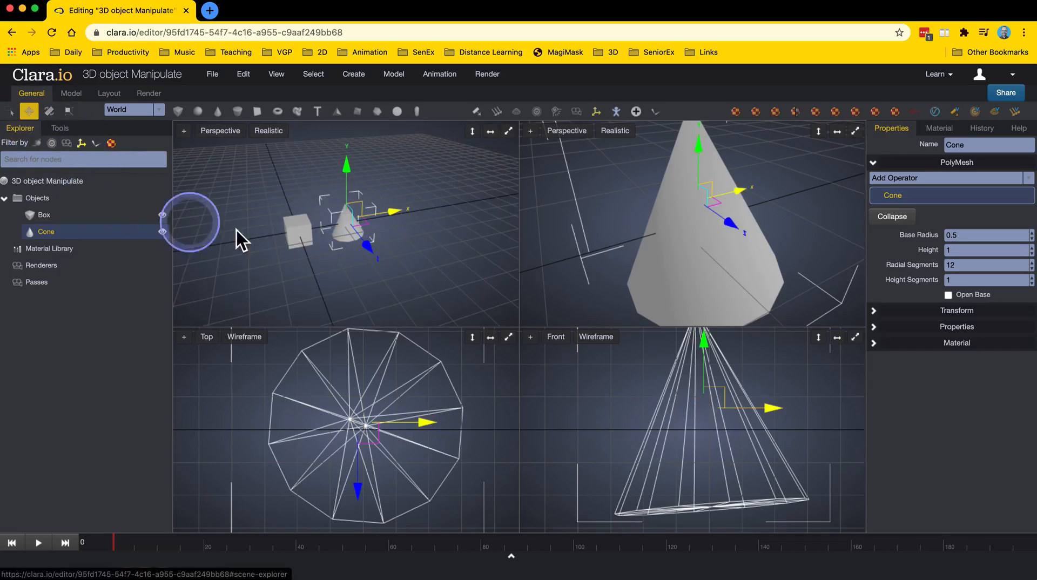
{"action": "left_click_drag", "start_coordinate": [356, 174], "coordinate": [358, 156]}
{"action": "left_click_drag", "start_coordinate": [393, 193], "coordinate": [352, 195]}
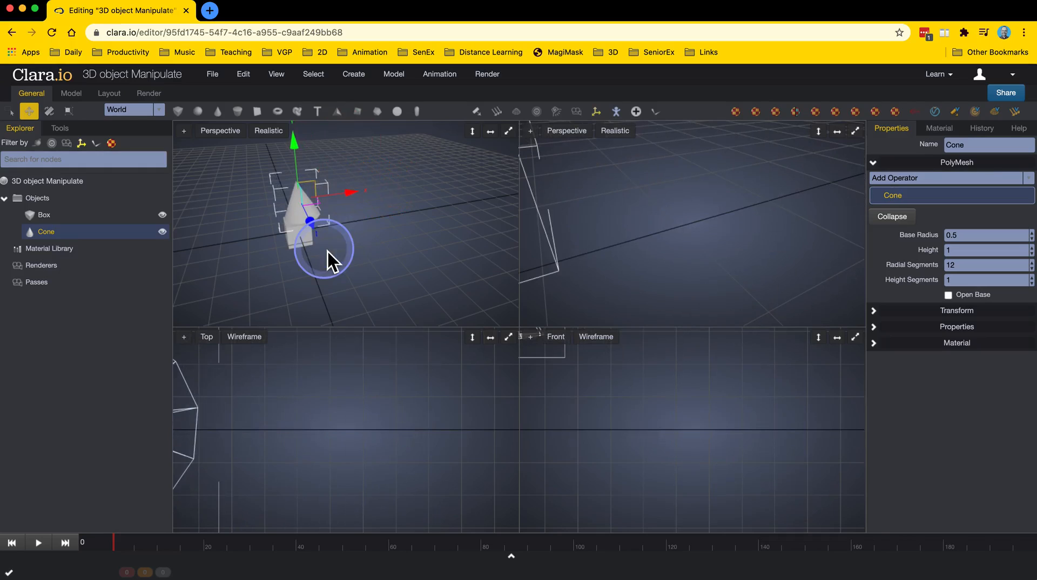
Frame all objects, then rotate the cone slightly in the front and top viewports.
{"action": "key", "text": "a"}
{"action": "key", "text": "a"}
{"action": "key", "text": "a"}
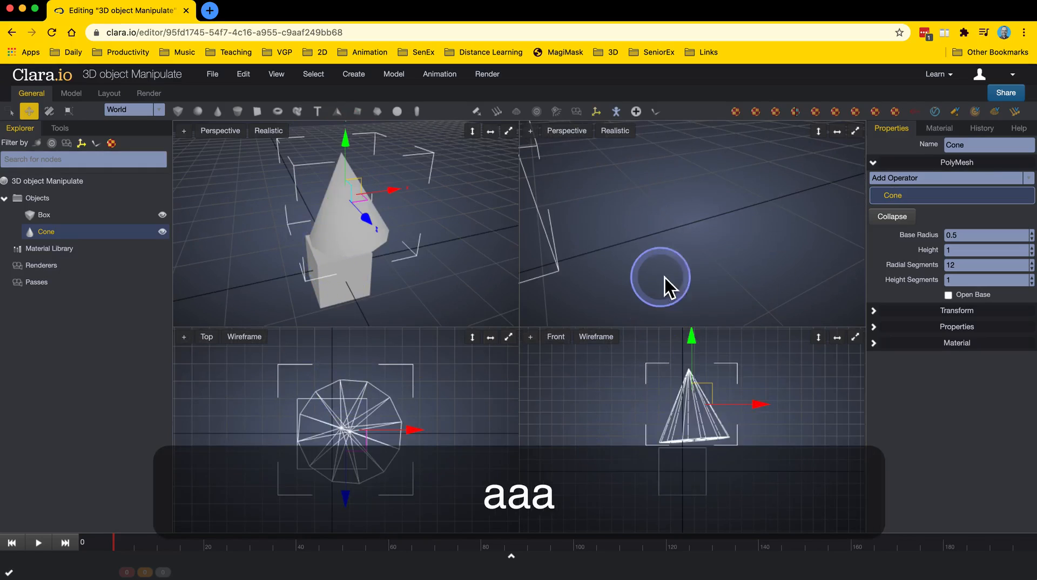
{"action": "key", "text": "a"}
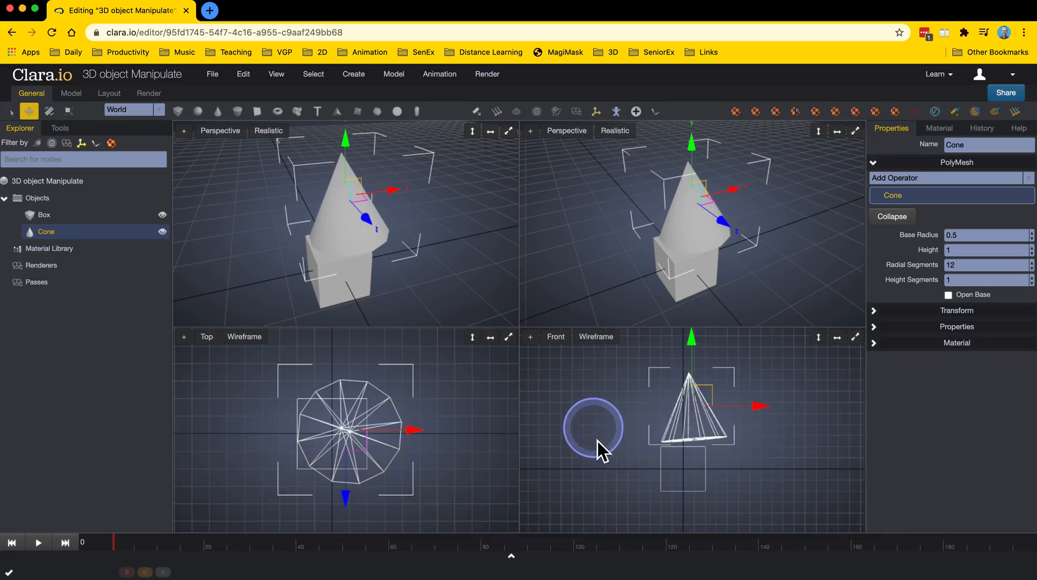
{"action": "scroll", "coordinate": [691, 470], "scroll_direction": "up", "scroll_amount": 2}
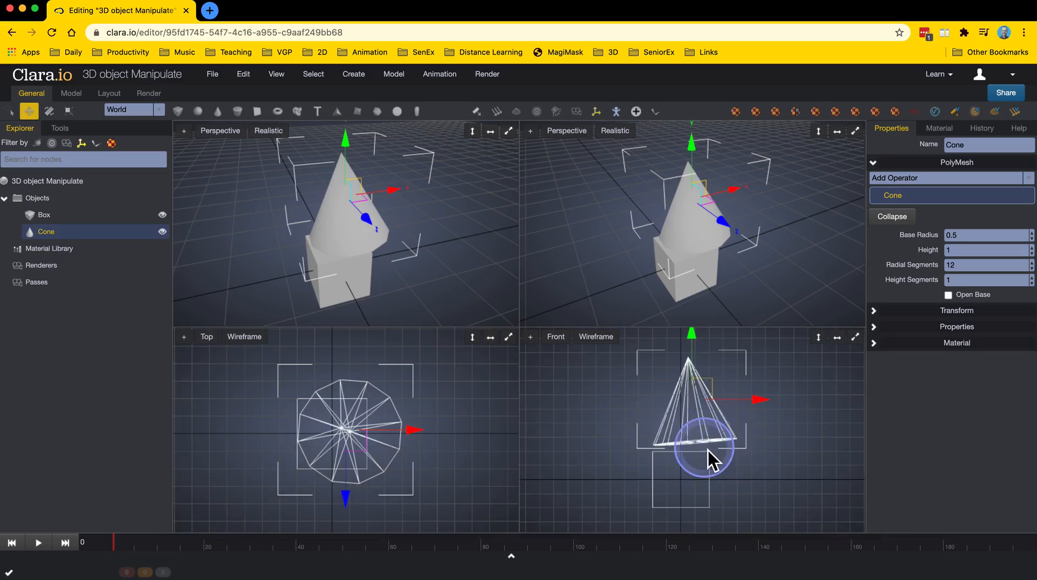
{"action": "scroll", "coordinate": [705, 442], "scroll_direction": "up", "scroll_amount": 1}
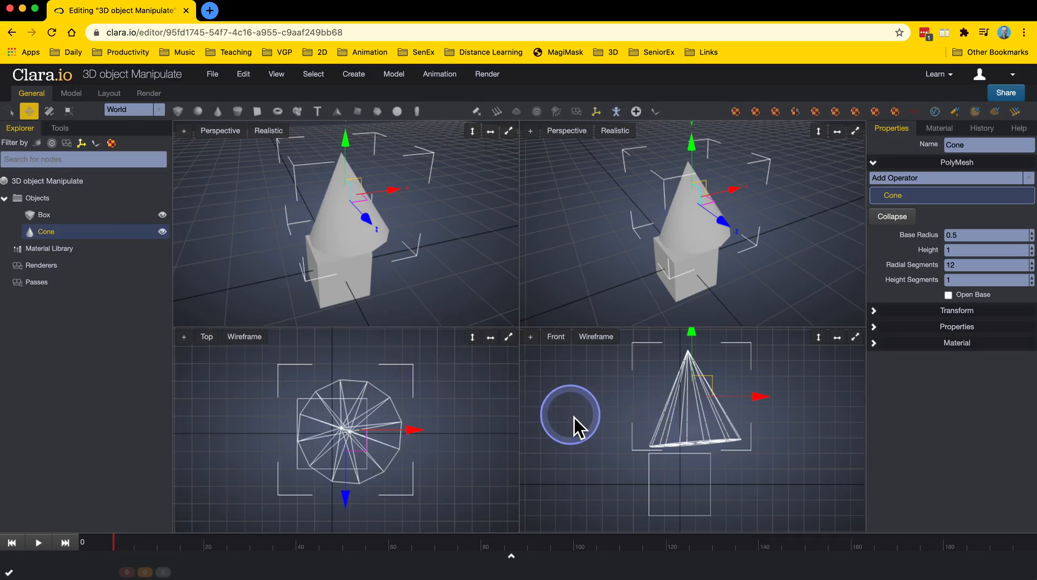
{"action": "key", "text": "e"}
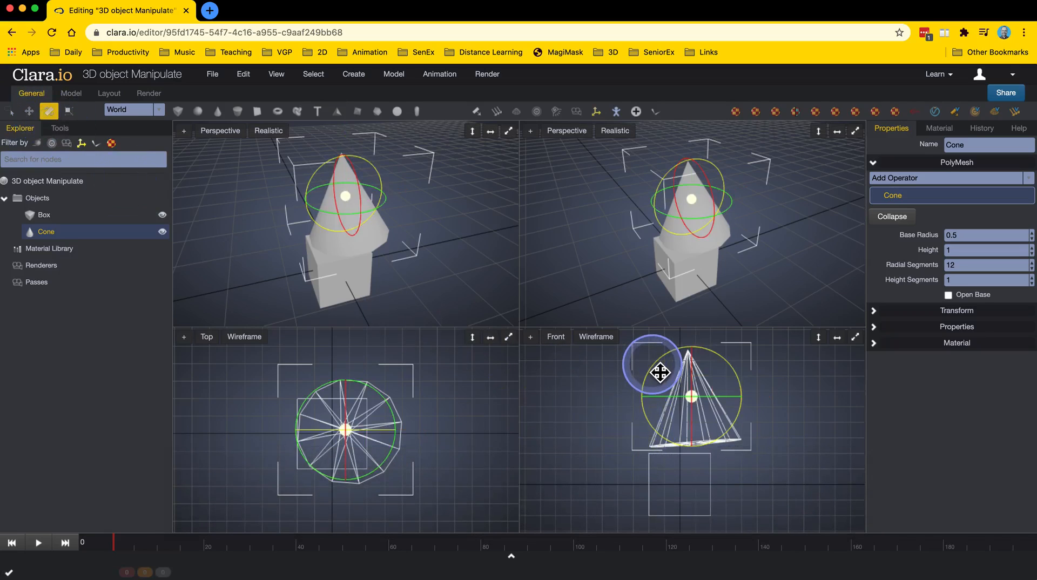
{"action": "left_click_drag", "start_coordinate": [660, 373], "coordinate": [656, 374]}
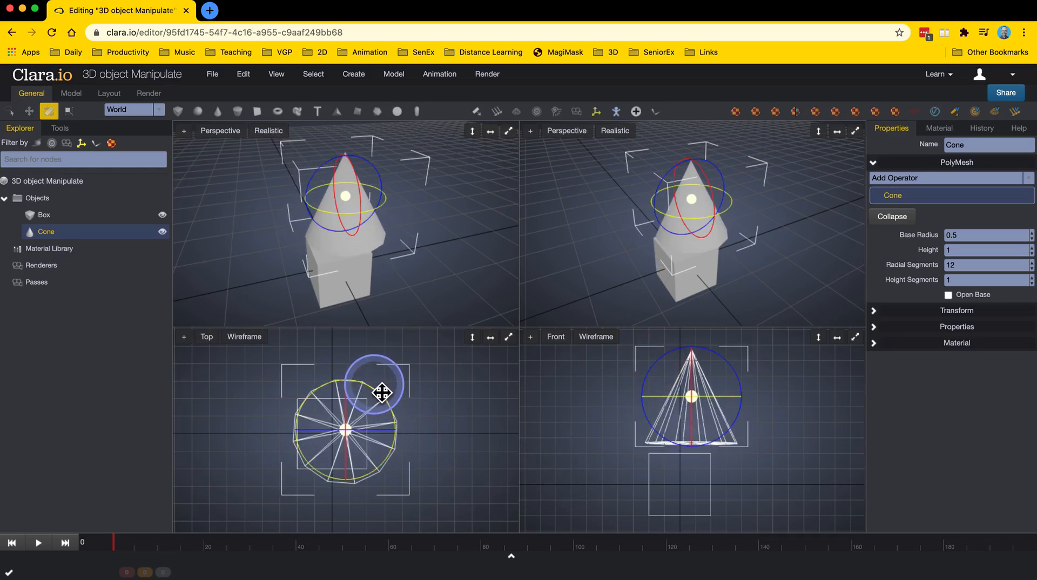
{"action": "left_click_drag", "start_coordinate": [381, 393], "coordinate": [388, 396]}
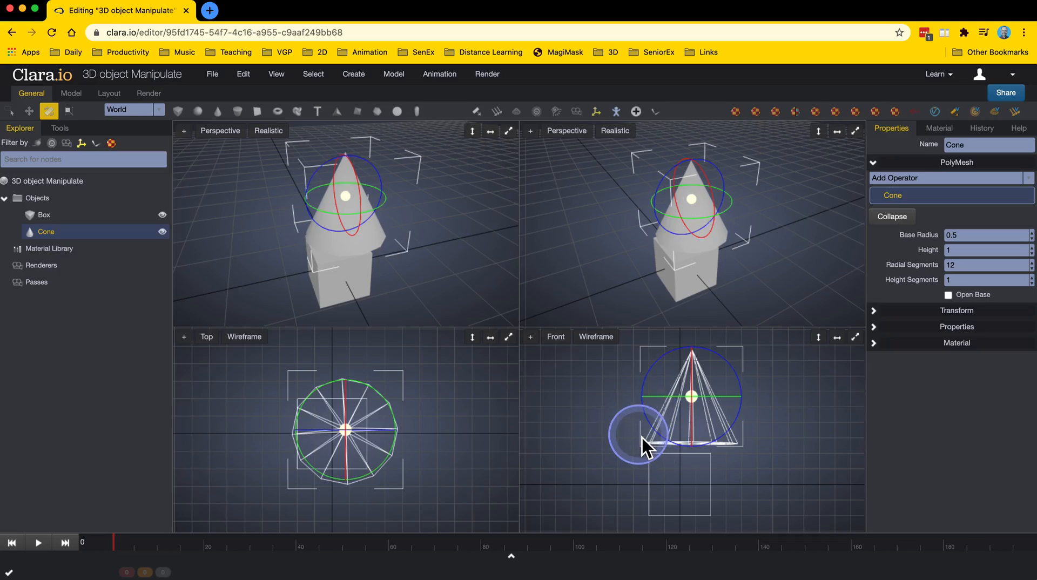
Switch to Move and shift the cone down and sideways so it sits centred on the box.
{"action": "key", "text": "w"}
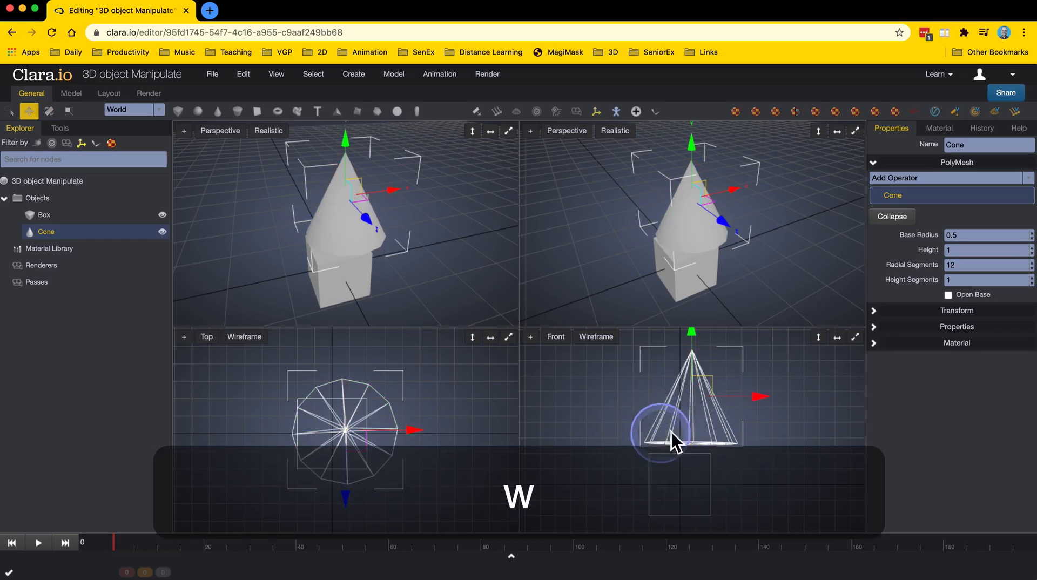
{"action": "left_click_drag", "start_coordinate": [697, 337], "coordinate": [699, 356]}
{"action": "left_click_drag", "start_coordinate": [766, 416], "coordinate": [751, 415]}
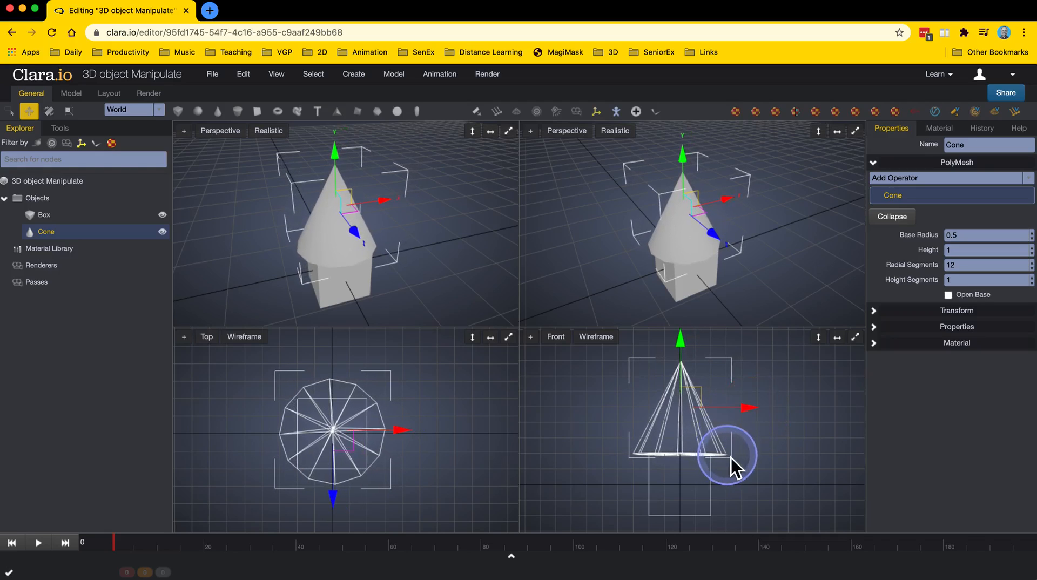
Change the top-left viewport to a Top view with Wireframe shading.
{"action": "scroll", "coordinate": [708, 482], "scroll_direction": "up", "scroll_amount": 3}
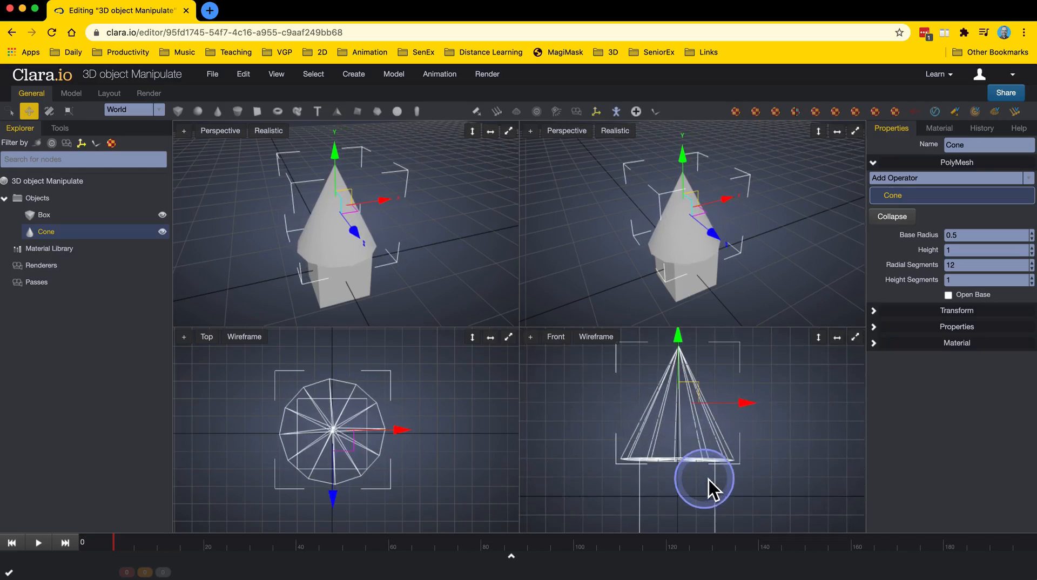
{"action": "scroll", "coordinate": [665, 467], "scroll_direction": "down", "scroll_amount": 2}
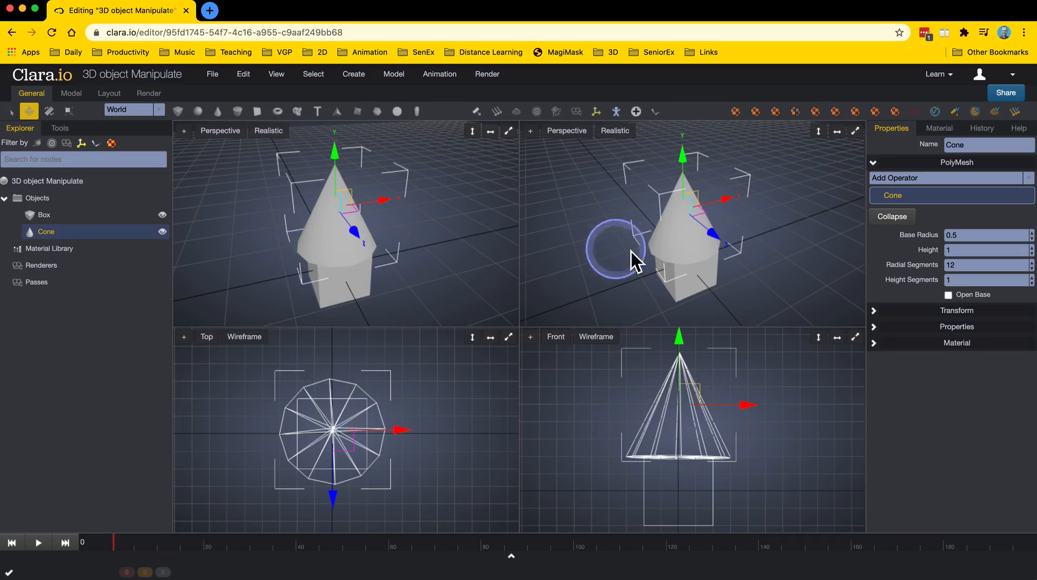
{"action": "left_click", "coordinate": [220, 130]}
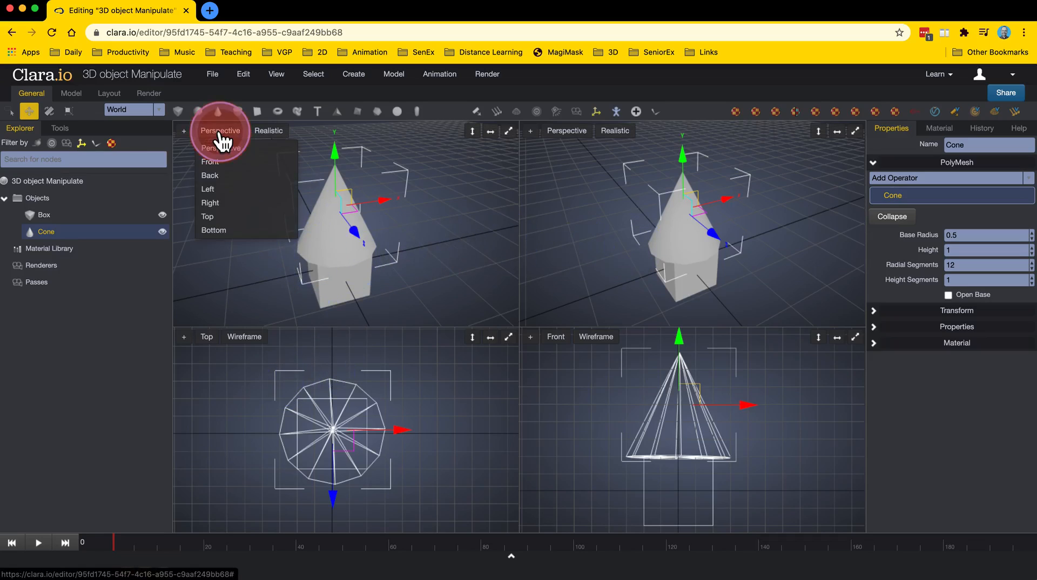
{"action": "left_click", "coordinate": [210, 217]}
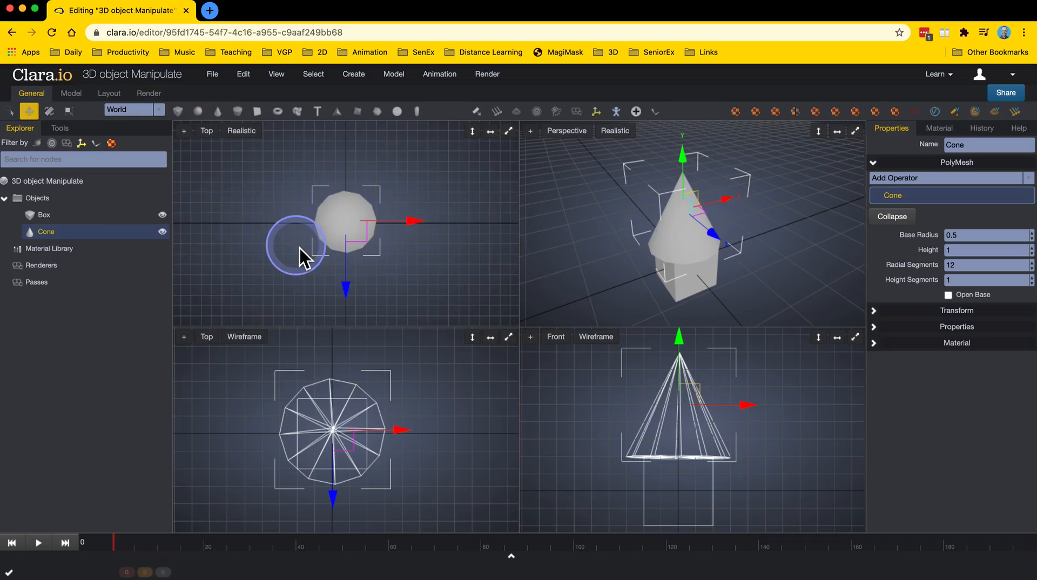
{"action": "left_click", "coordinate": [244, 134]}
{"action": "left_click", "coordinate": [251, 162]}
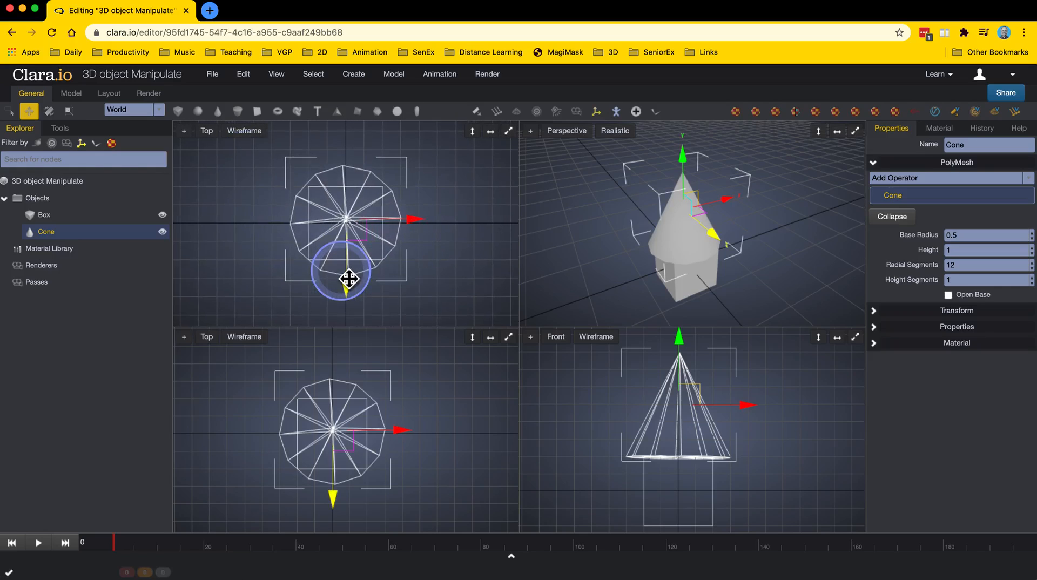
Change the bottom-left viewport to a Left view and frame all objects in the viewports.
{"action": "scroll", "coordinate": [348, 278], "scroll_direction": "up", "scroll_amount": 2}
{"action": "left_click", "coordinate": [207, 341]}
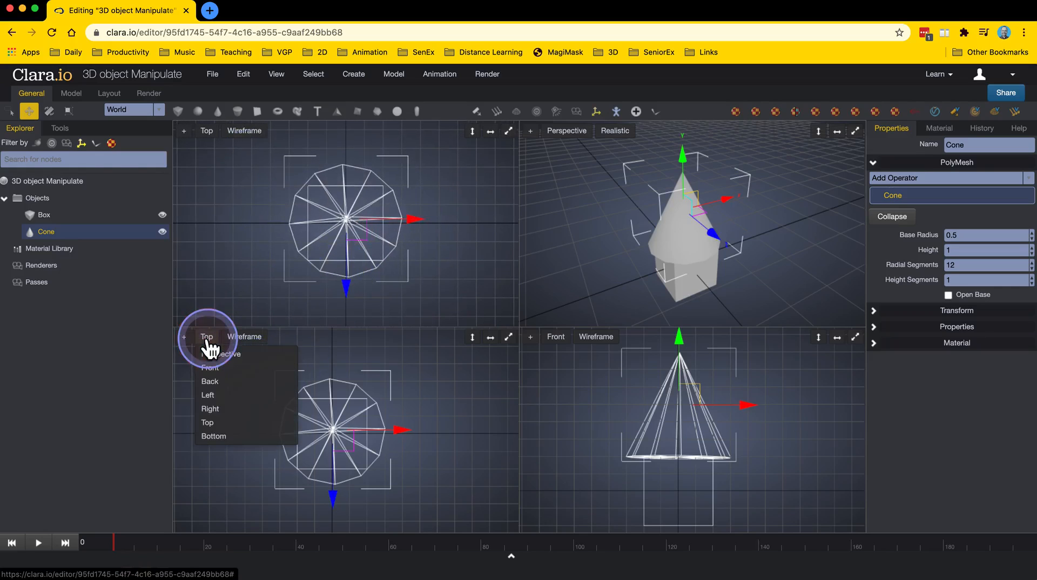
{"action": "left_click", "coordinate": [219, 395]}
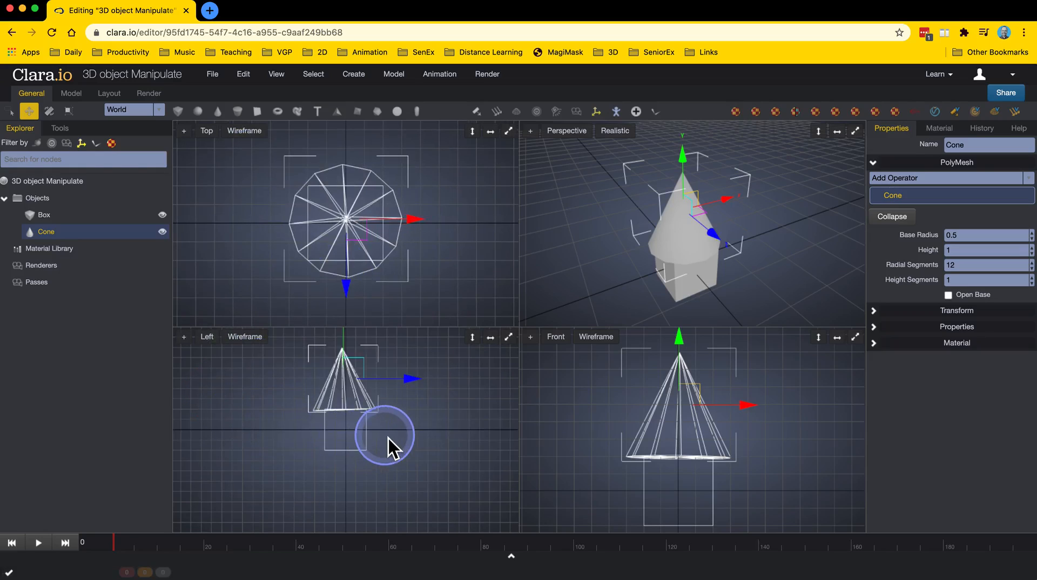
{"action": "key", "text": "a"}
{"action": "key", "text": "a"}
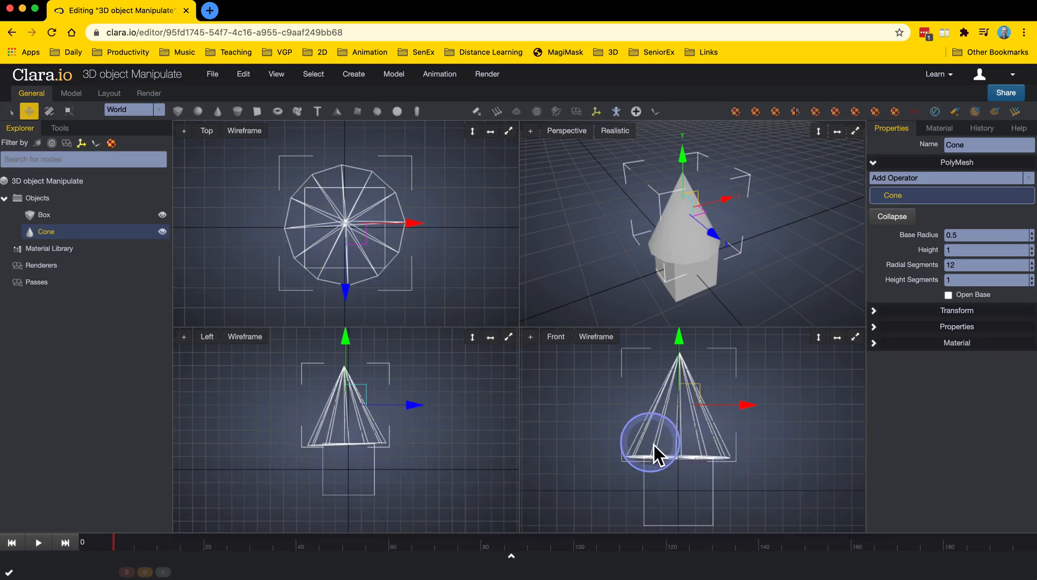
Rotate the cone slightly with the Rotate tool, then scale it down with the Scale tool.
{"action": "key", "text": "e"}
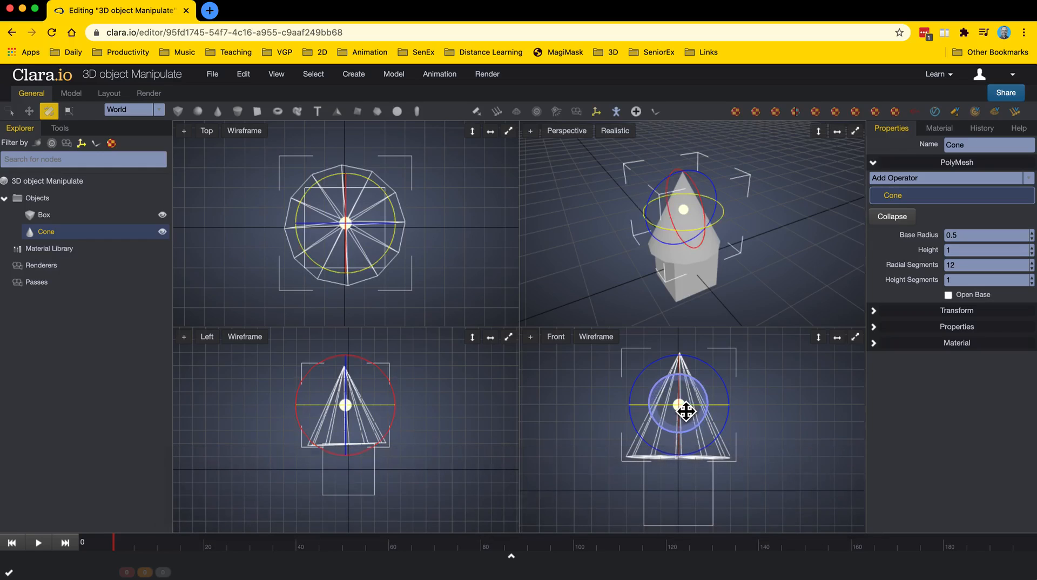
{"action": "left_click_drag", "start_coordinate": [687, 412], "coordinate": [680, 417]}
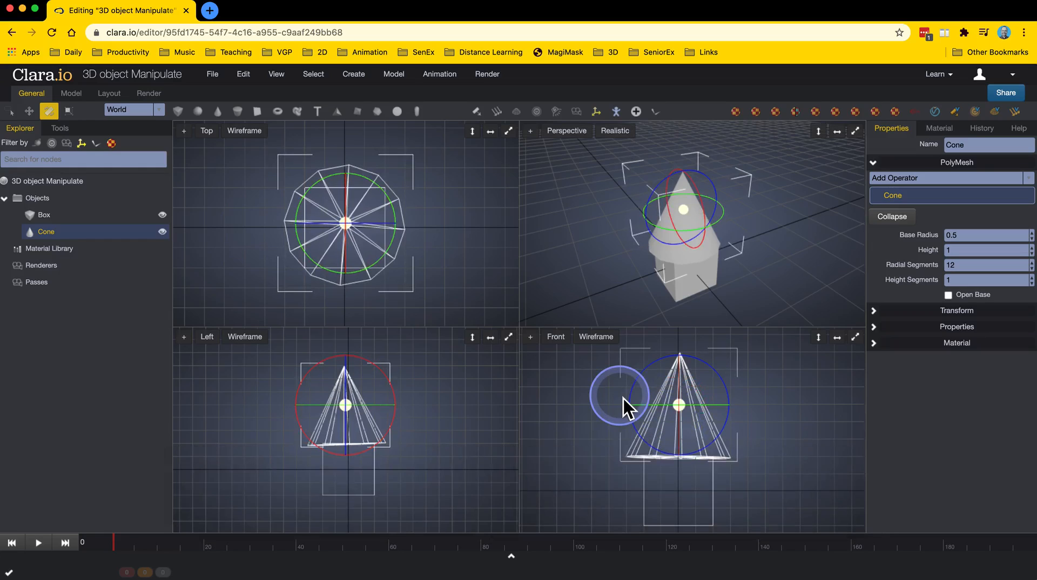
{"action": "key", "text": "r"}
{"action": "left_click_drag", "start_coordinate": [685, 412], "coordinate": [662, 434]}
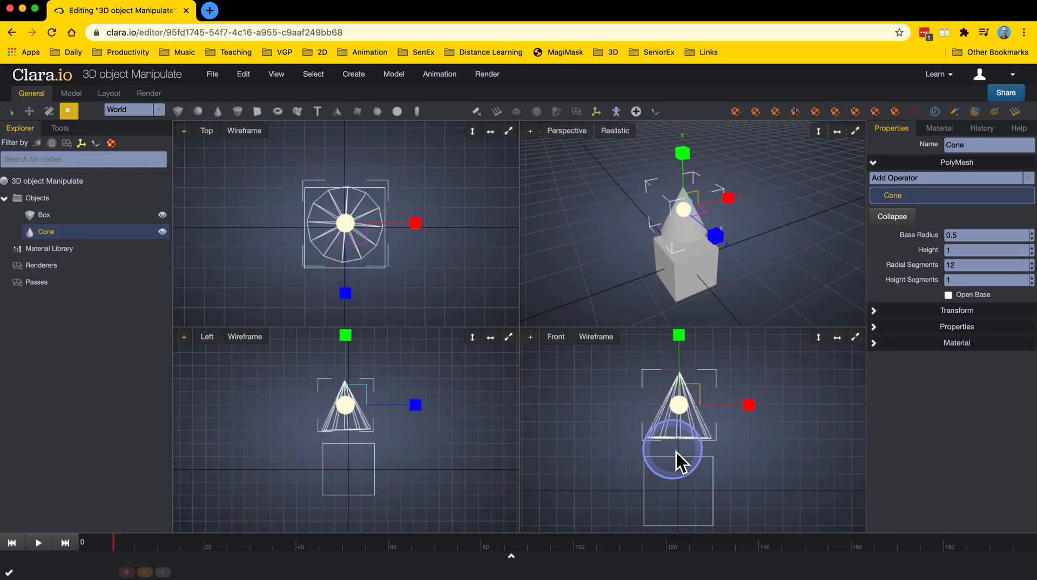
Move the scaled cone down along the vertical axis so it sits on top of the box.
{"action": "key", "text": "w"}
{"action": "left_click_drag", "start_coordinate": [686, 348], "coordinate": [686, 364]}
{"action": "scroll", "coordinate": [403, 457], "scroll_direction": "up", "scroll_amount": 3}
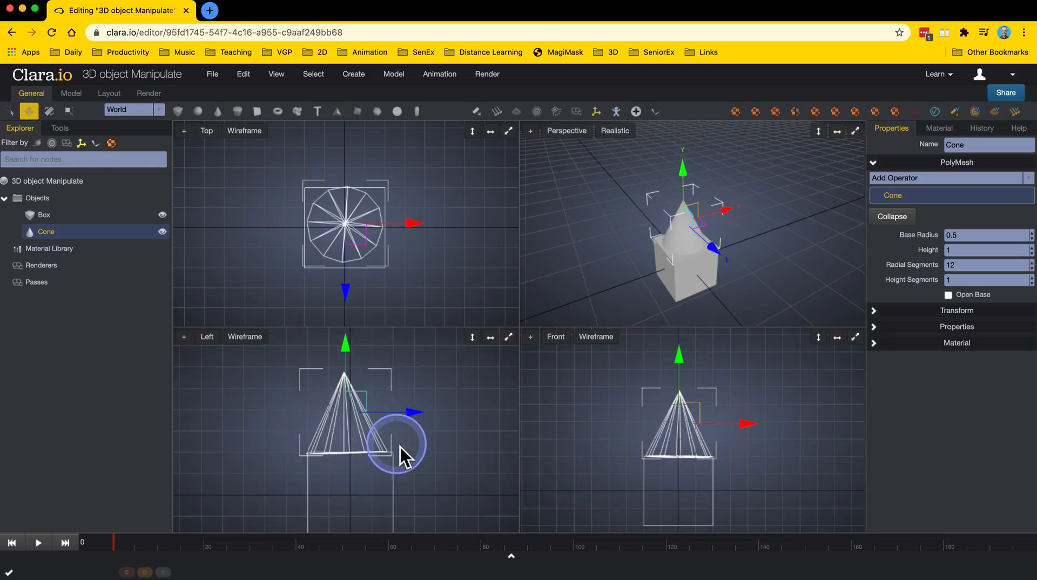
{"action": "scroll", "coordinate": [462, 454], "scroll_direction": "up", "scroll_amount": 2}
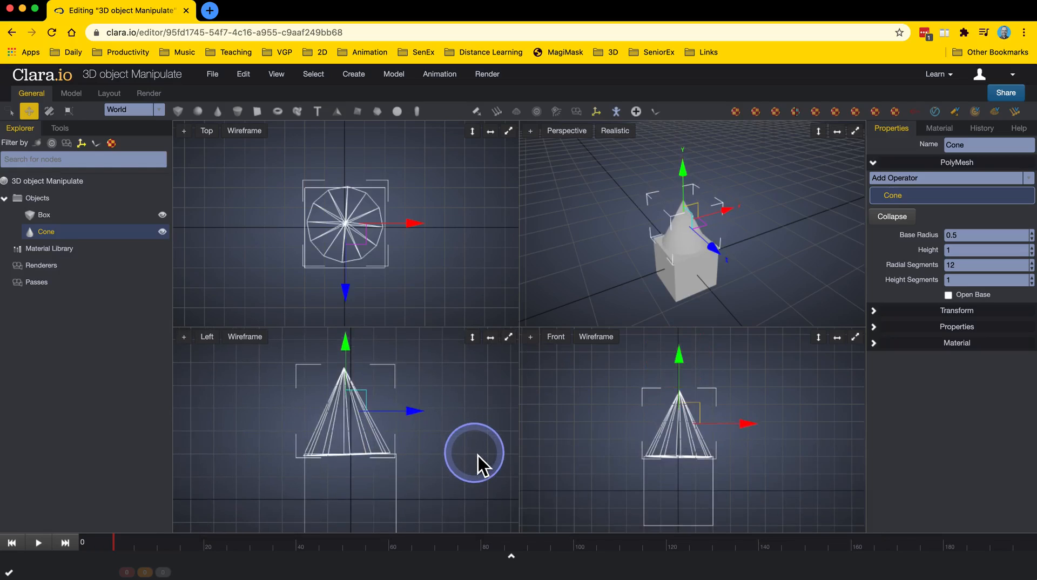
Switch between Rotate and Move and nudge the cone slightly in the left viewport to centre it on the box.
{"action": "key", "text": "e"}
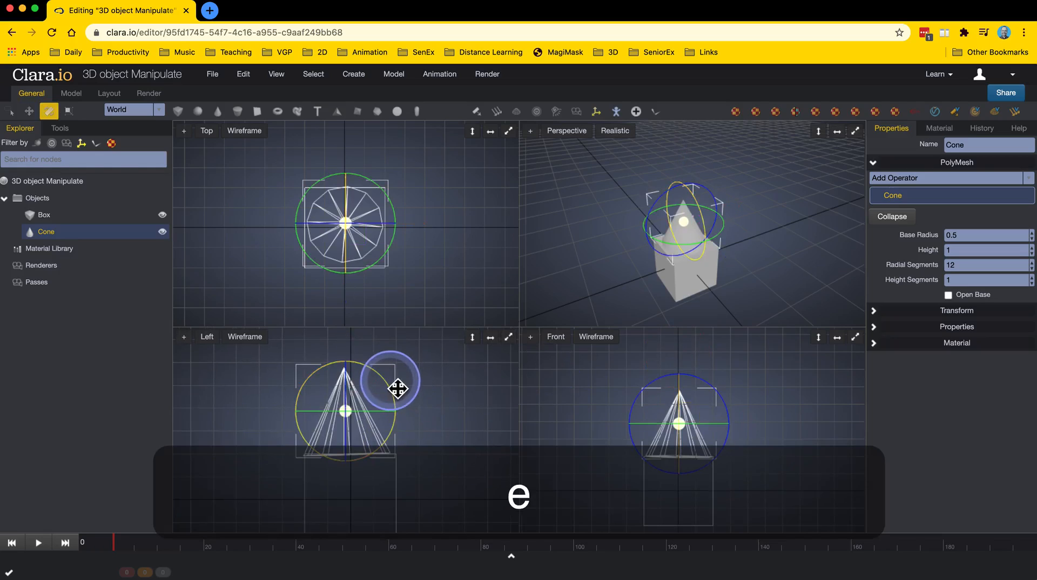
{"action": "left_click", "coordinate": [398, 388]}
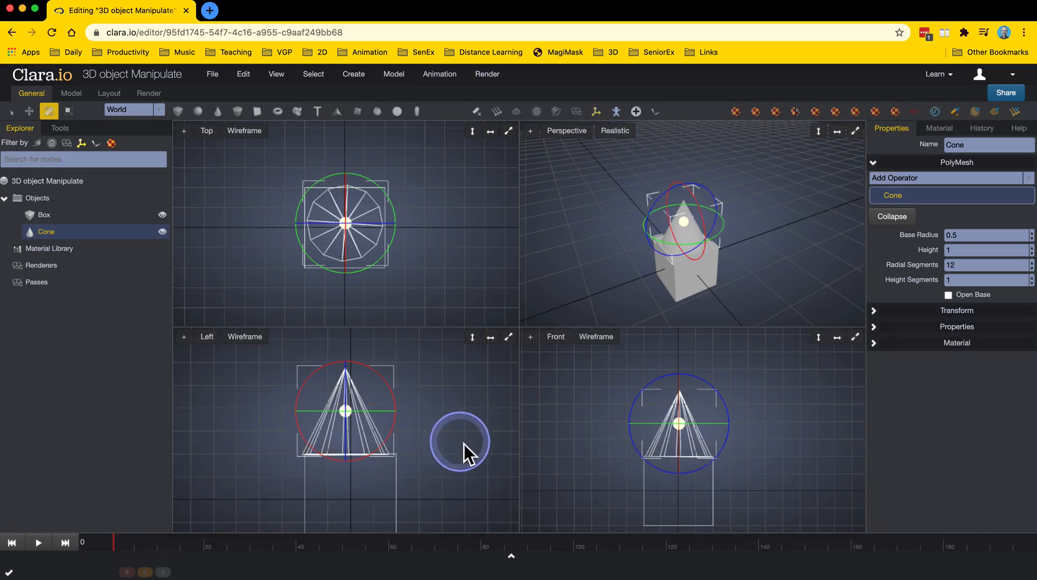
{"action": "key", "text": "w"}
{"action": "left_click_drag", "start_coordinate": [348, 350], "coordinate": [348, 353]}
{"action": "left_click_drag", "start_coordinate": [424, 420], "coordinate": [430, 419]}
{"action": "right_click_drag", "start_coordinate": [706, 239], "coordinate": [642, 278]}
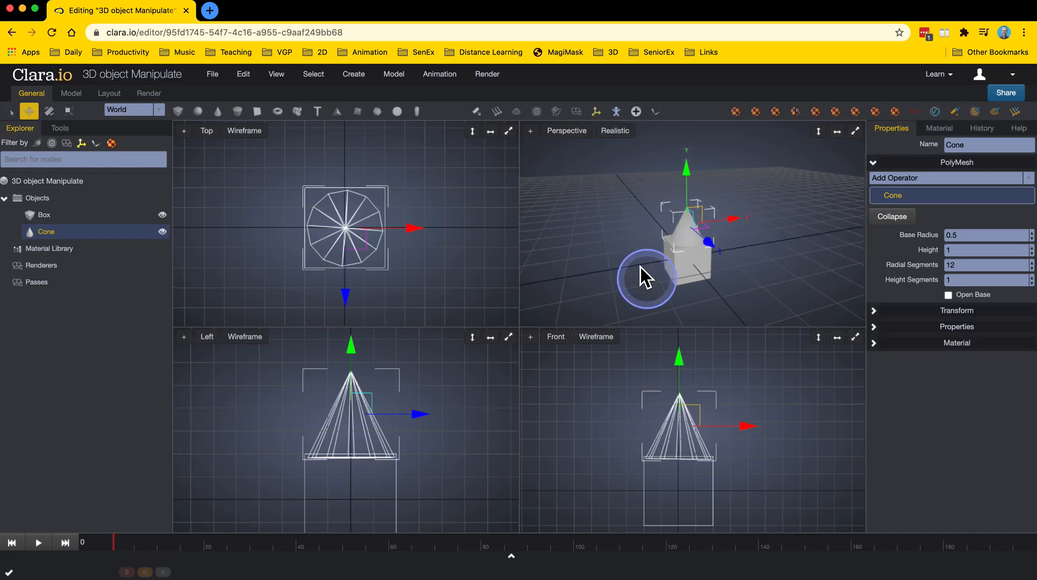